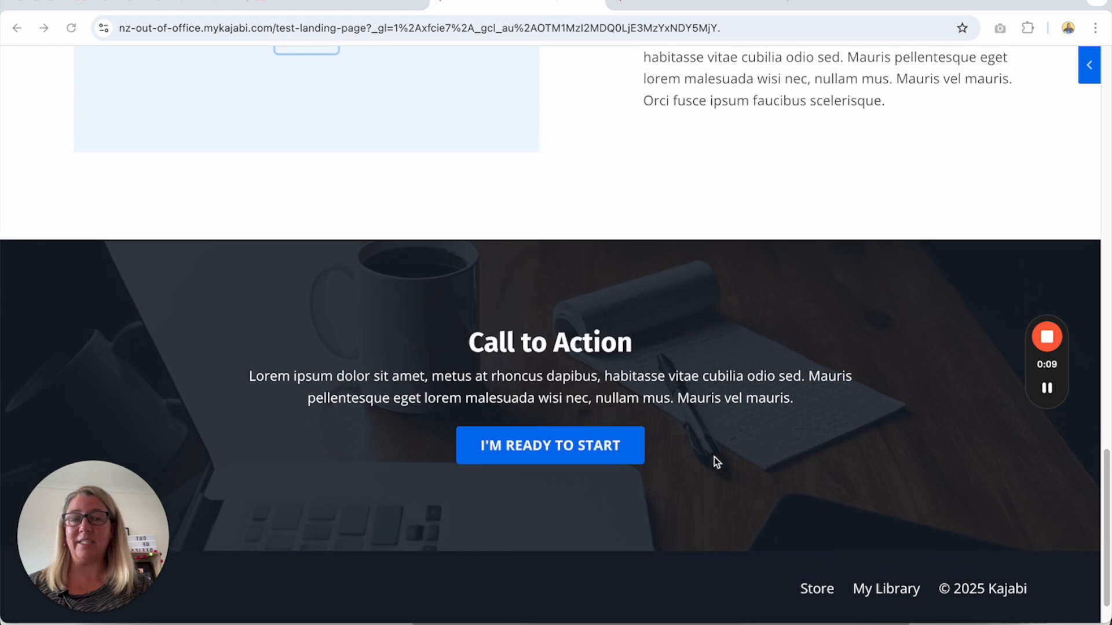
scroll(716, 461, up, 6)
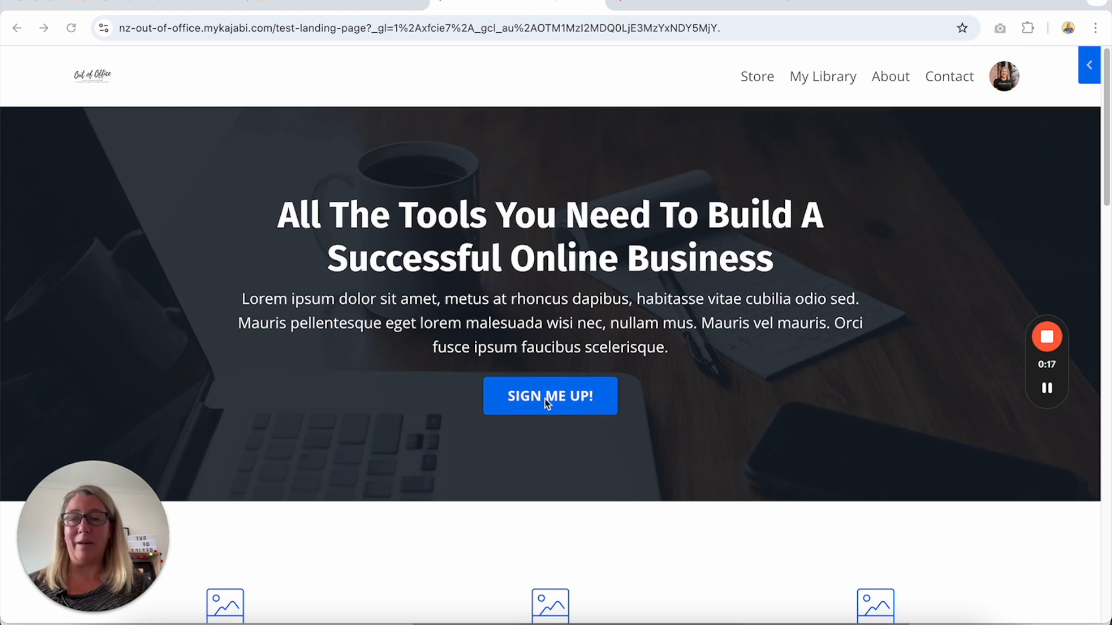
Review the published test landing page, including its hero sign-up button, feature columns and text-and-image sections.
scroll(549, 404, down, 4)
scroll(494, 408, down, 7)
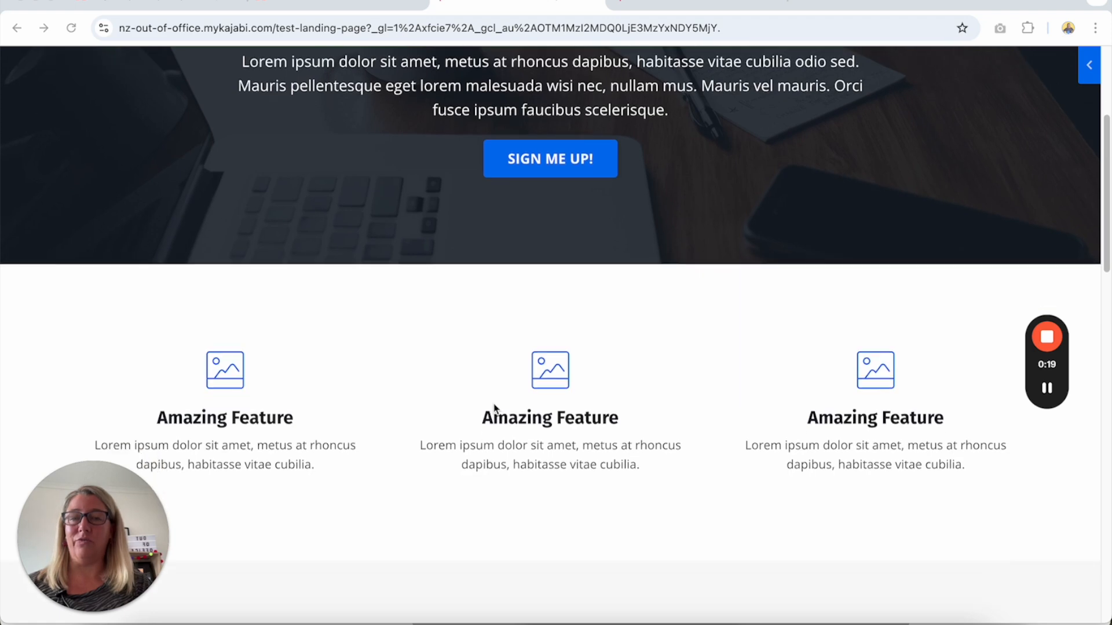
scroll(494, 407, down, 6)
scroll(494, 405, up, 15)
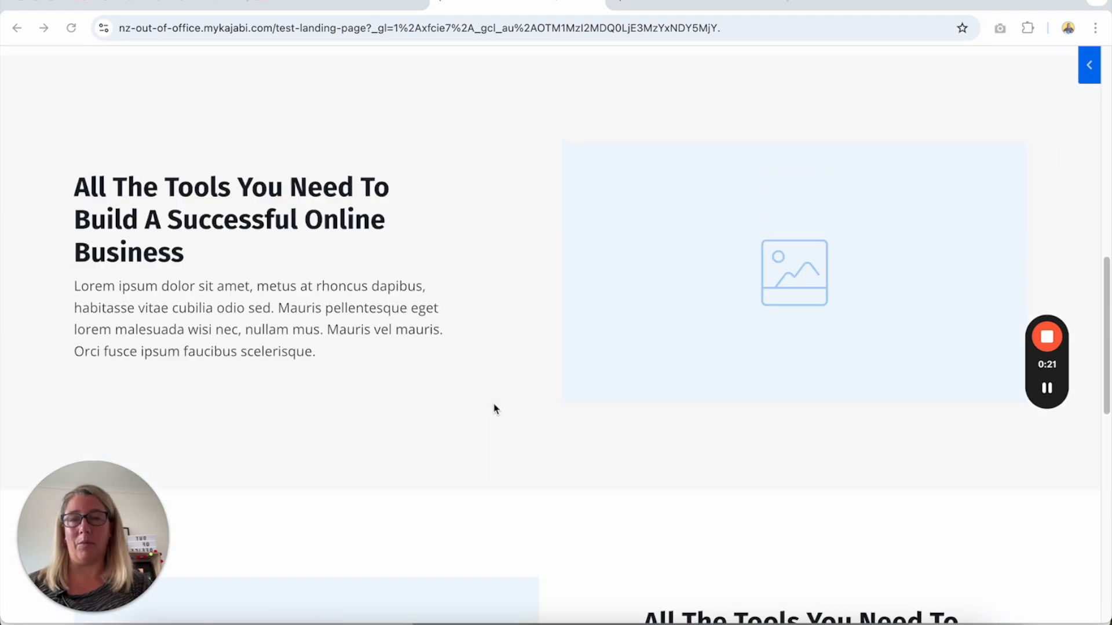
scroll(493, 404, down, 1)
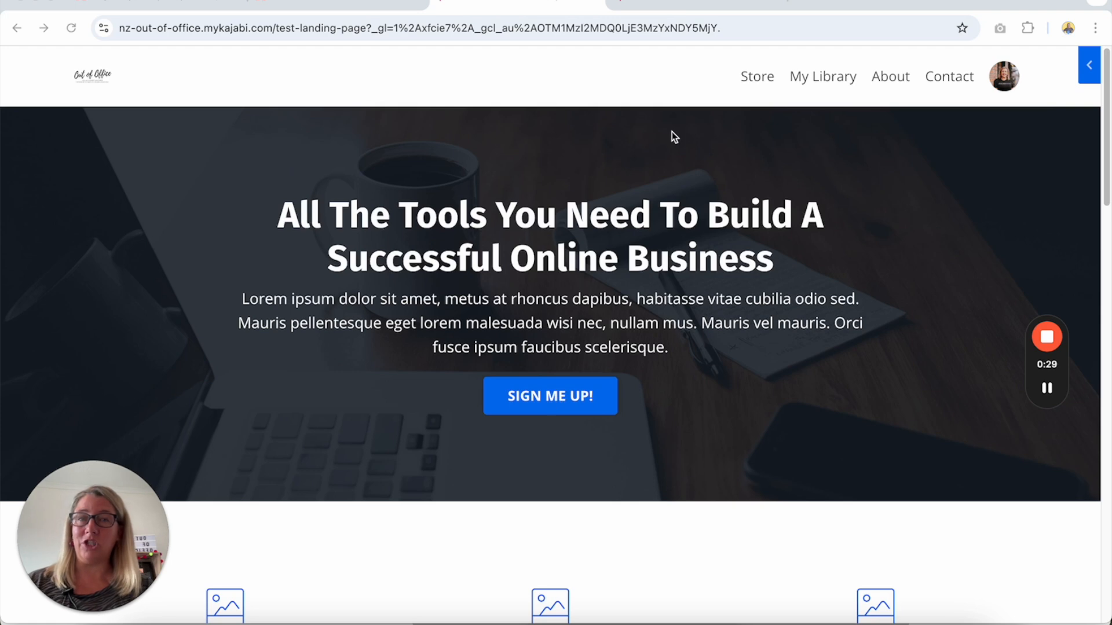
Review the TEST OFFER checkout preview, including the offer details and the customer sign-up form.
click(670, 6)
scroll(585, 352, down, 2)
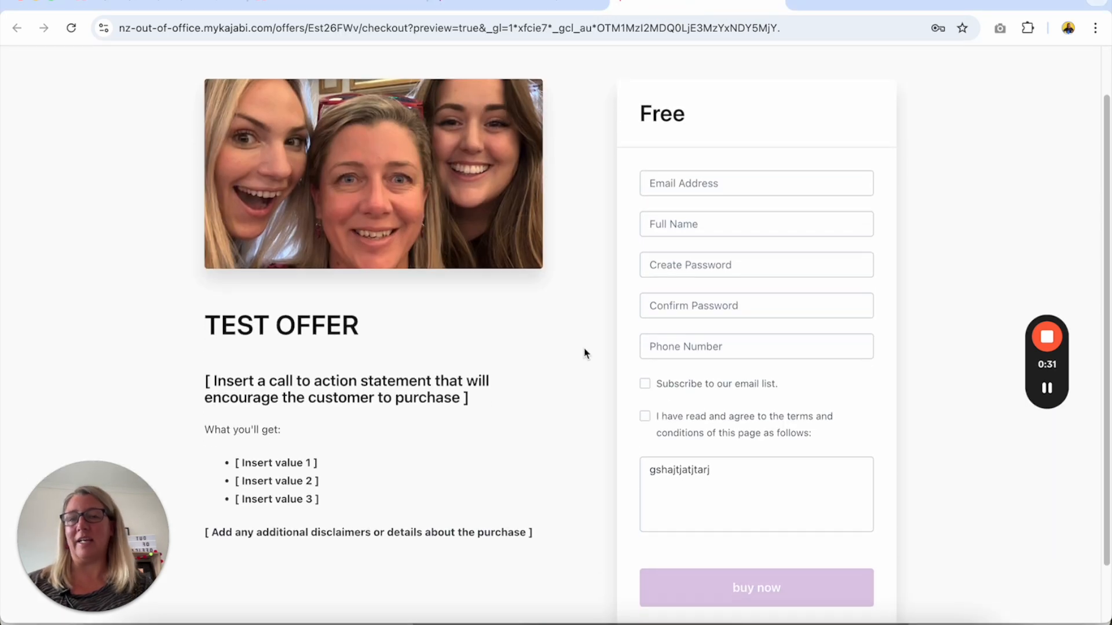
scroll(585, 352, down, 2)
scroll(585, 353, up, 2)
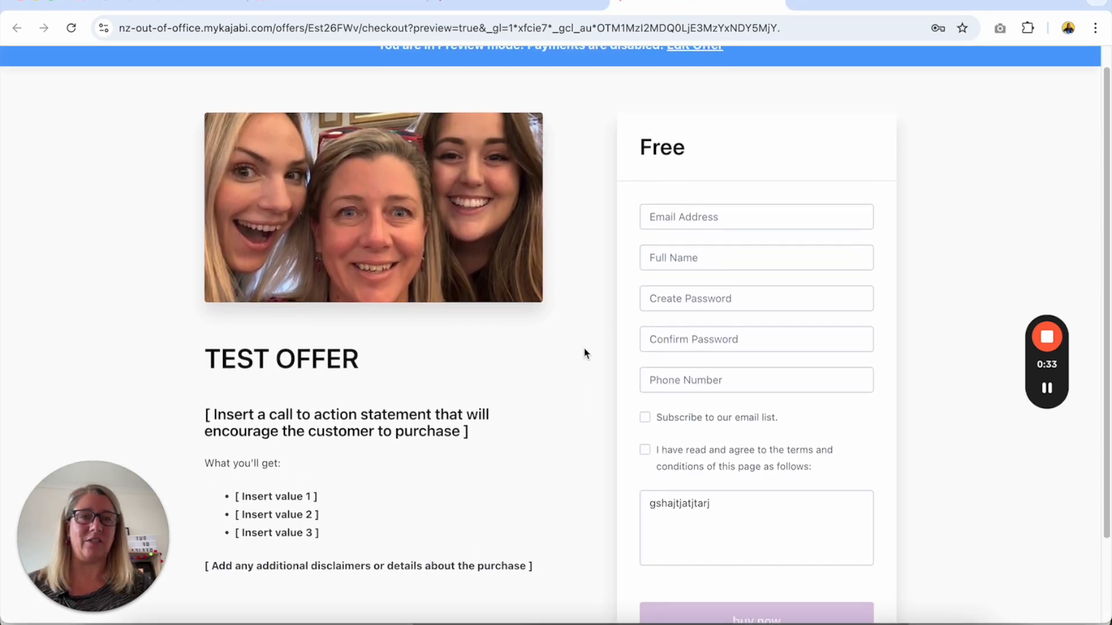
scroll(585, 352, up, 2)
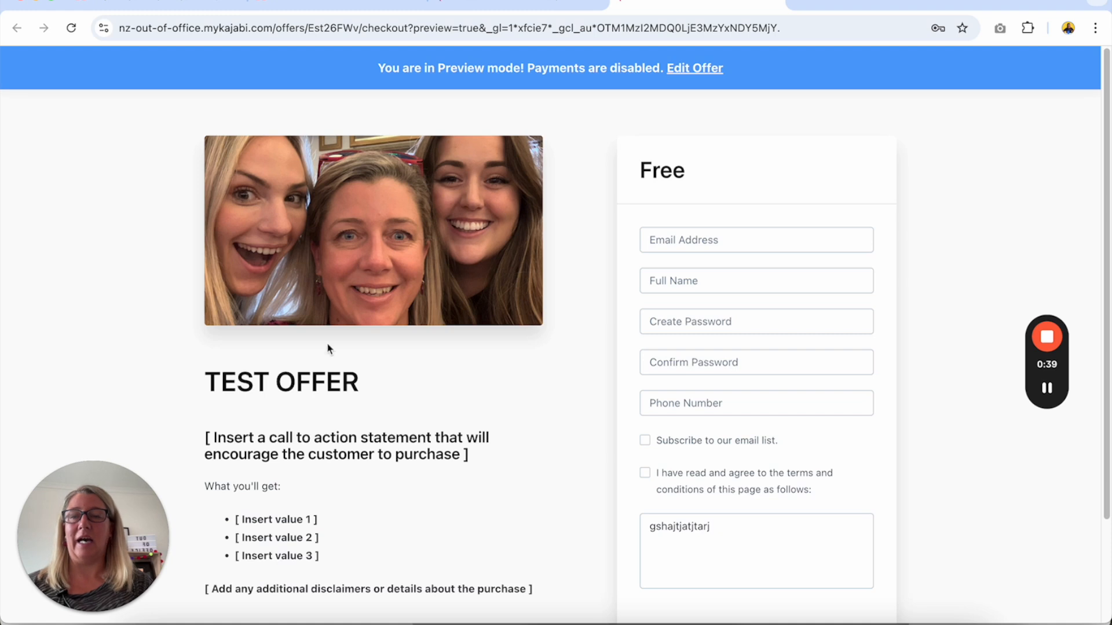
scroll(427, 401, down, 1)
scroll(428, 401, up, 1)
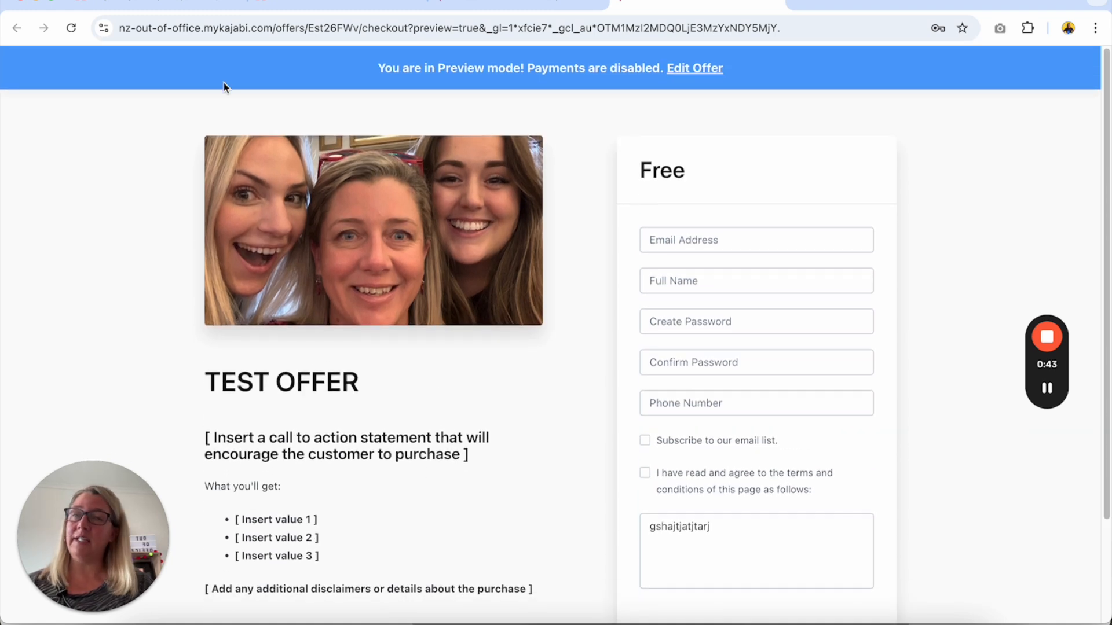
Check the published offers list and open the SALES LANDING PAGE (TEMPLATE/TESTING) in the page editor.
click(284, 13)
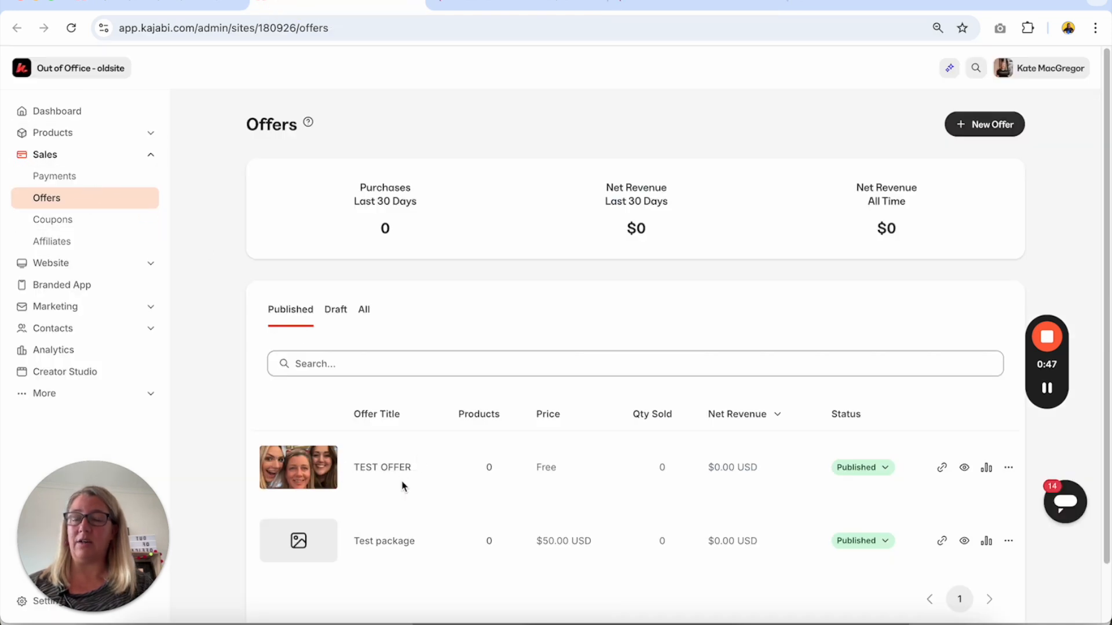
click(173, 7)
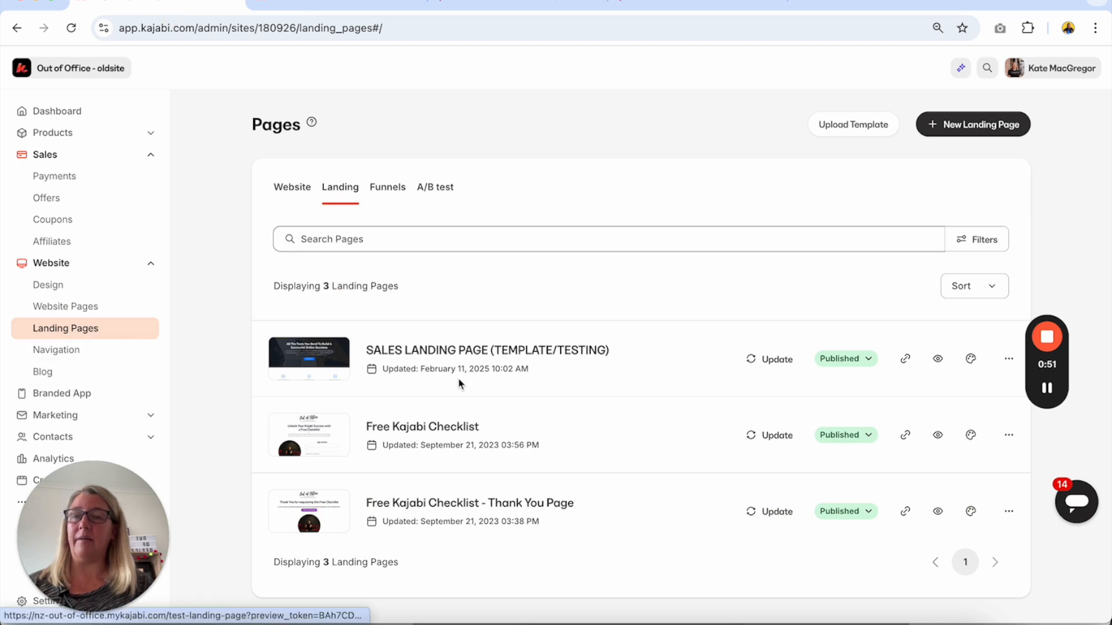
click(484, 355)
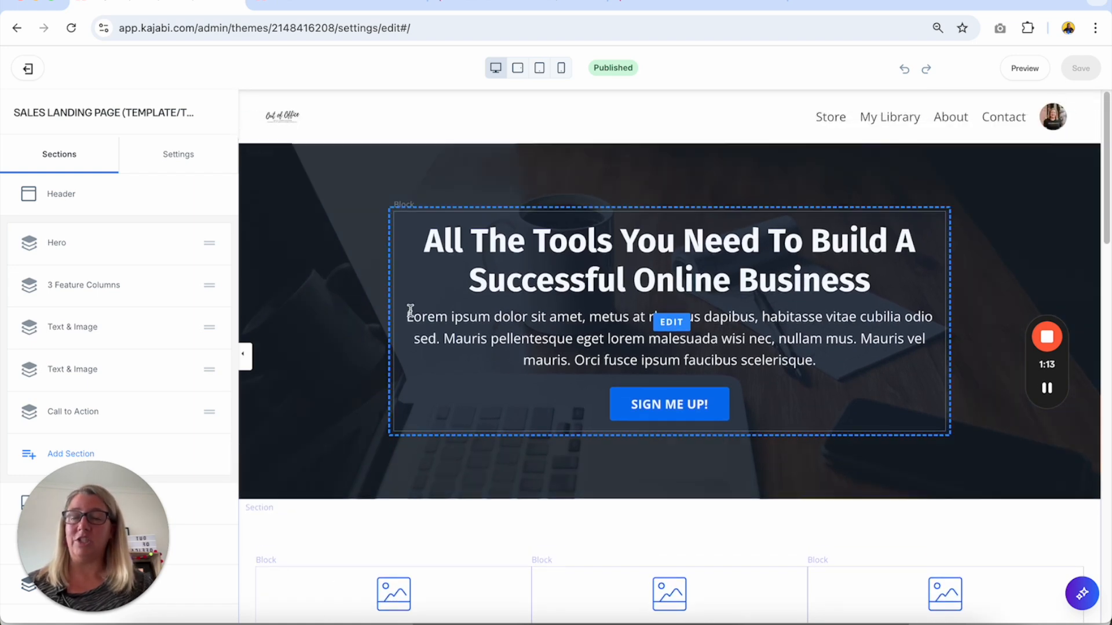
click(333, 6)
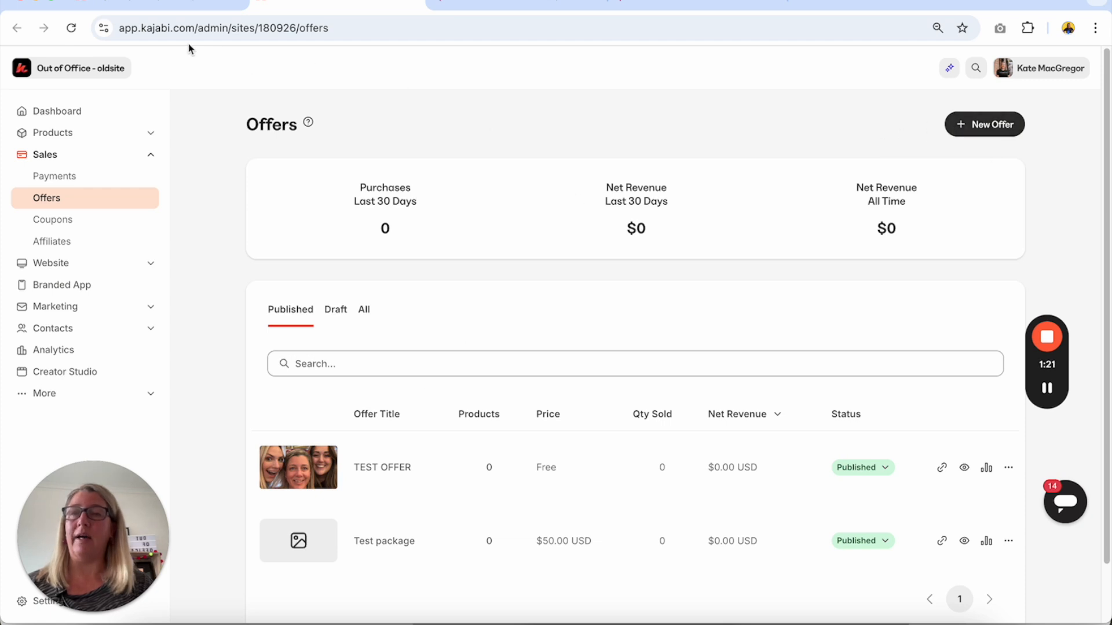
click(181, 4)
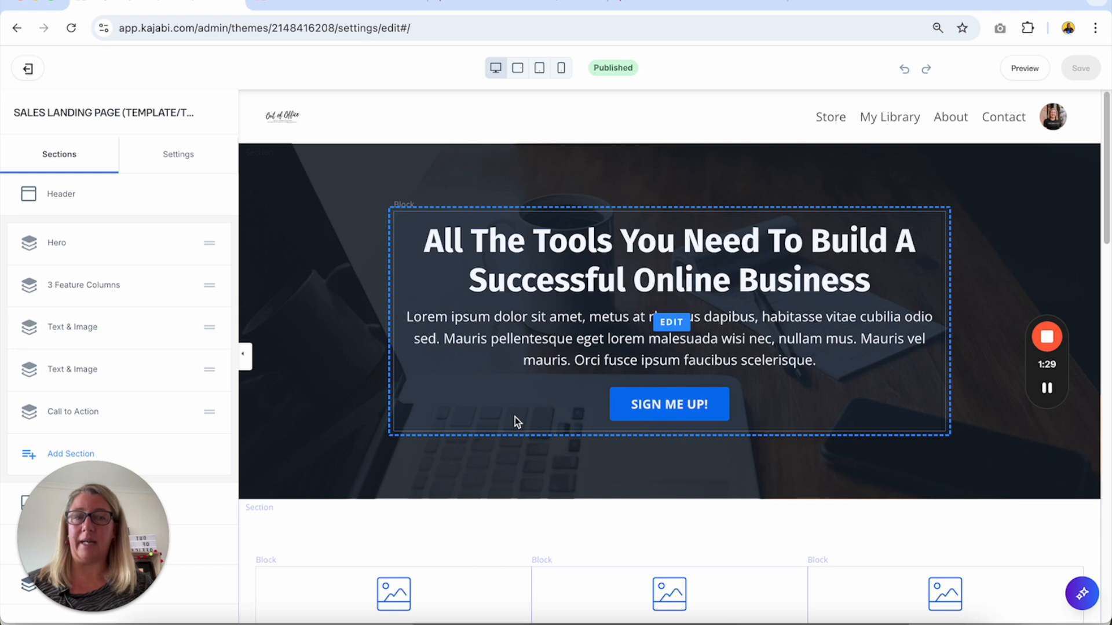
Examine the landing page's layout in the editor, from the hero's SIGN ME UP! button to the closing I'M READY TO START button.
scroll(516, 417, down, 1)
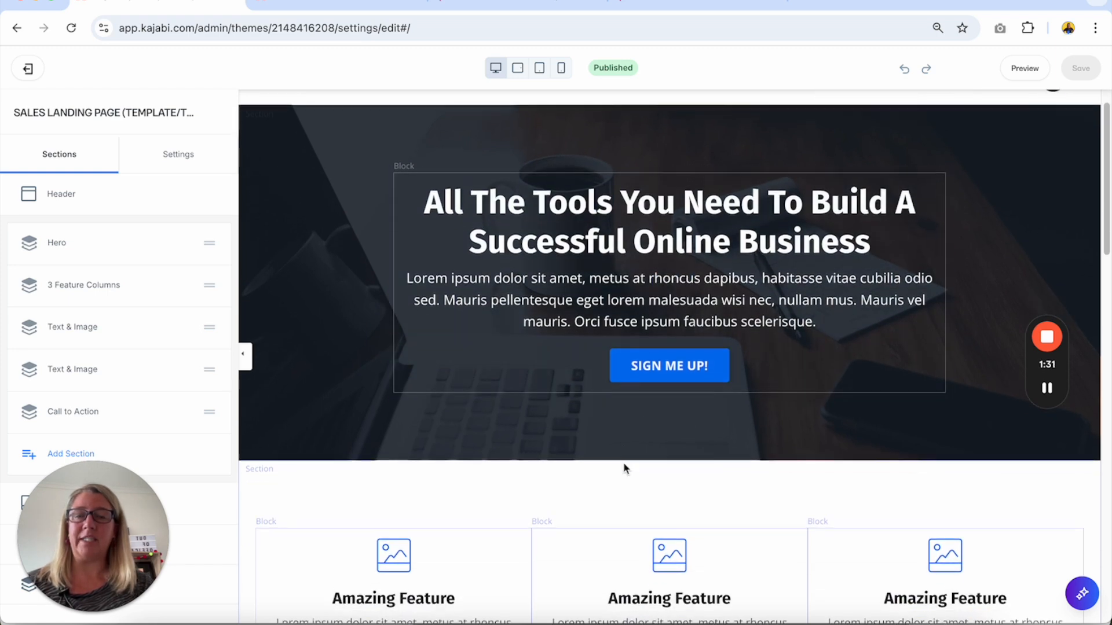
scroll(624, 468, down, 15)
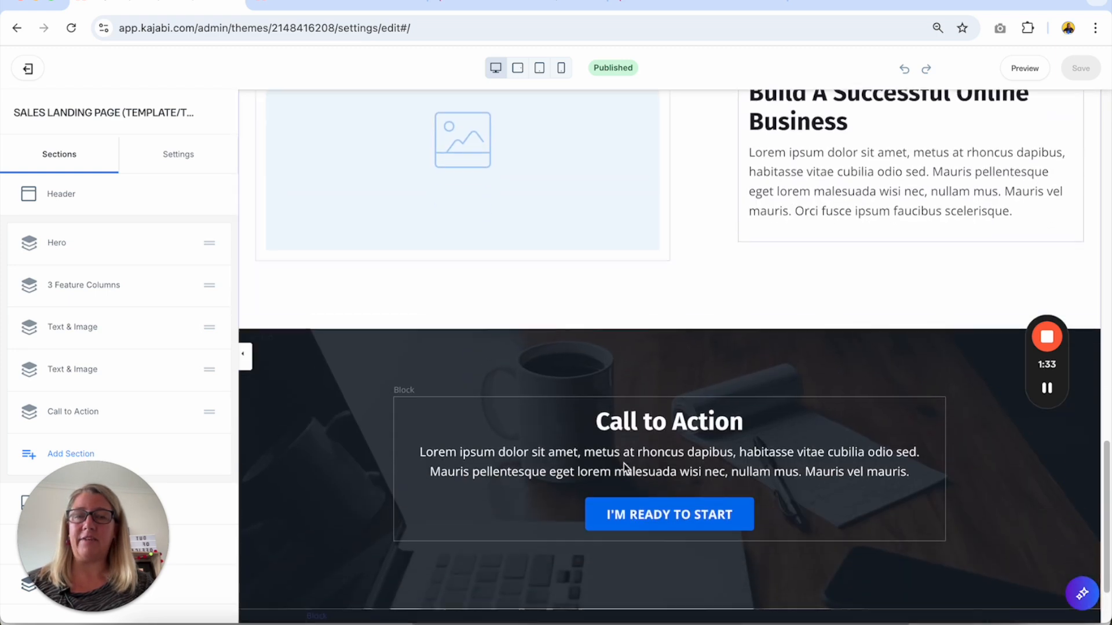
scroll(623, 463, down, 3)
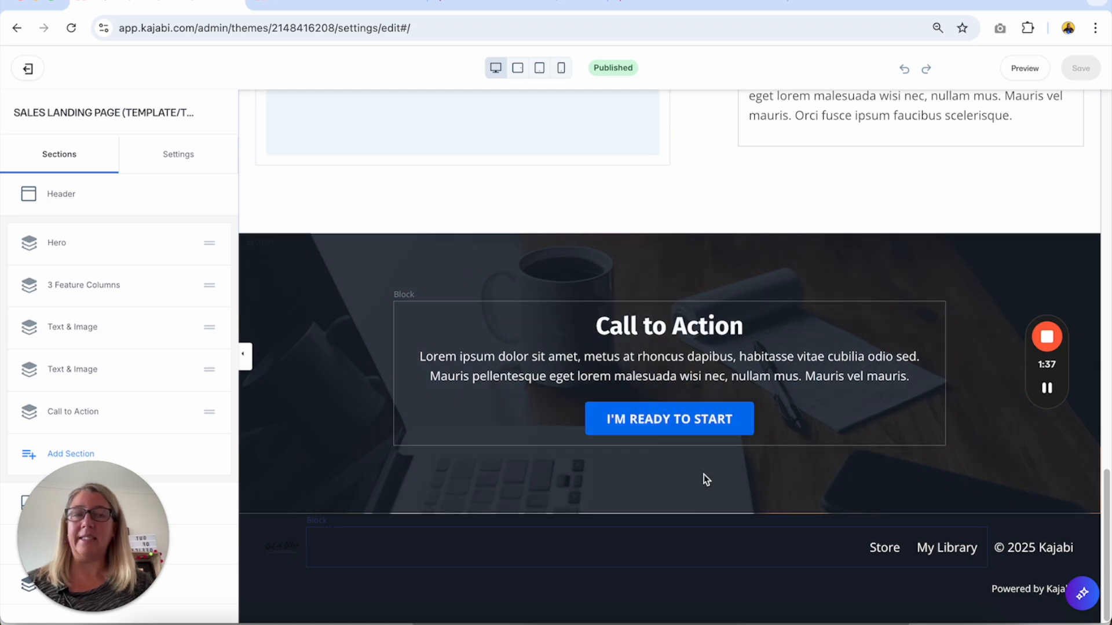
scroll(704, 479, up, 18)
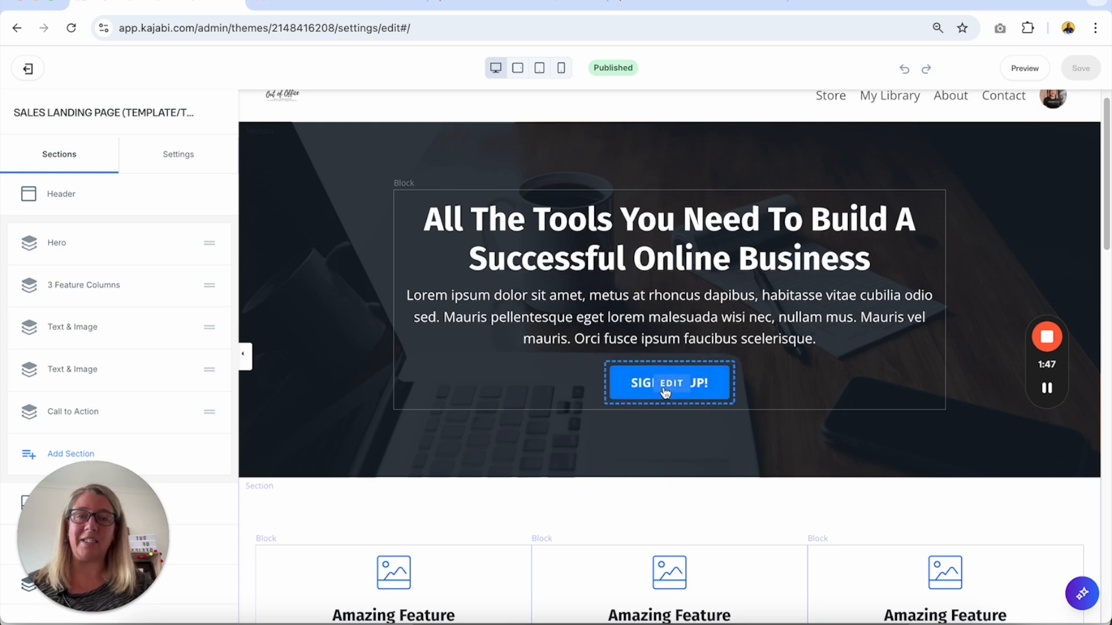
scroll(665, 394, down, 4)
scroll(665, 394, down, 15)
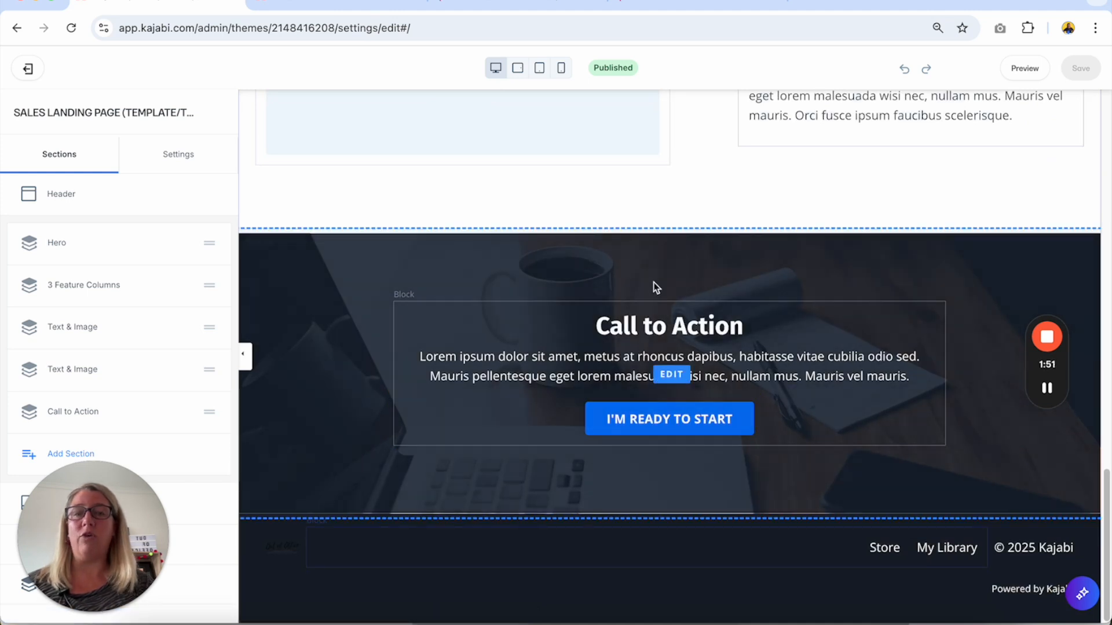
scroll(702, 276, up, 1)
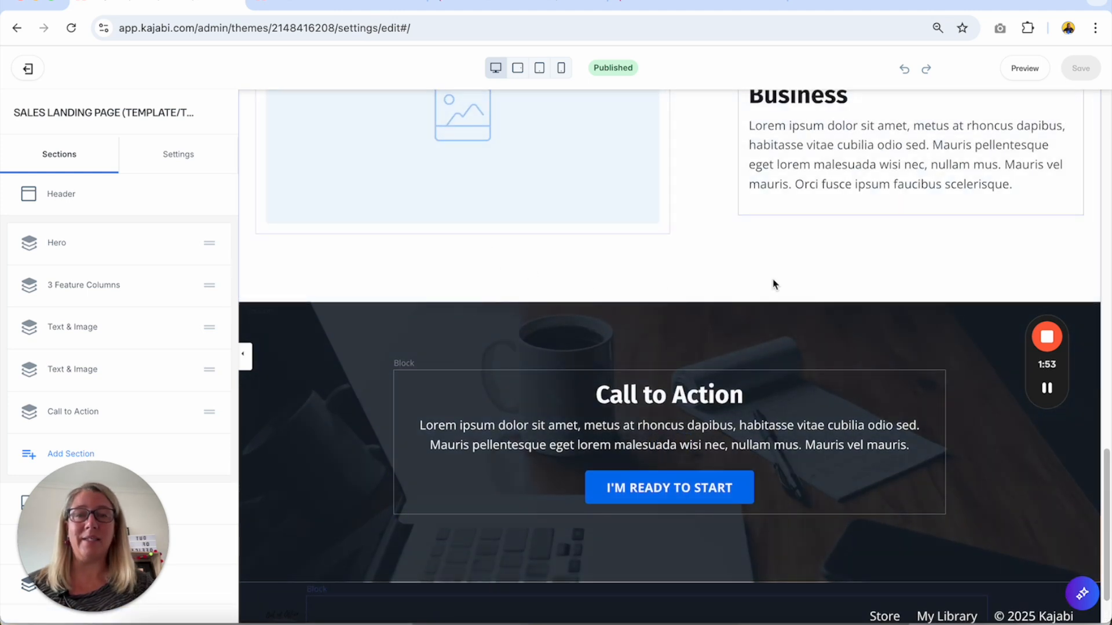
scroll(774, 283, up, 1)
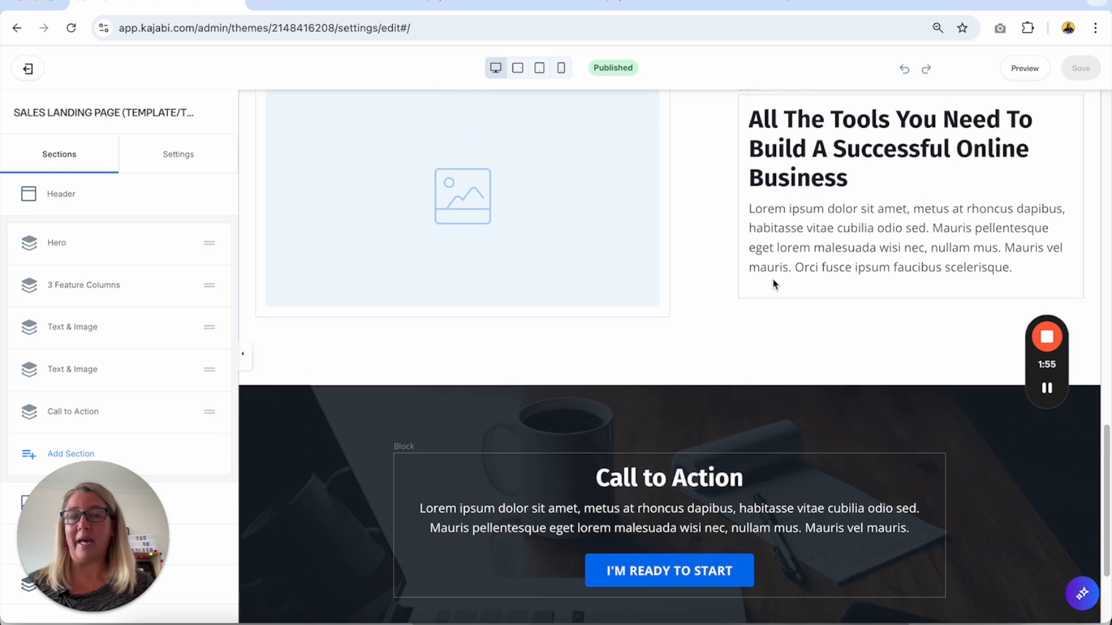
scroll(707, 345, up, 10)
scroll(598, 427, up, 2)
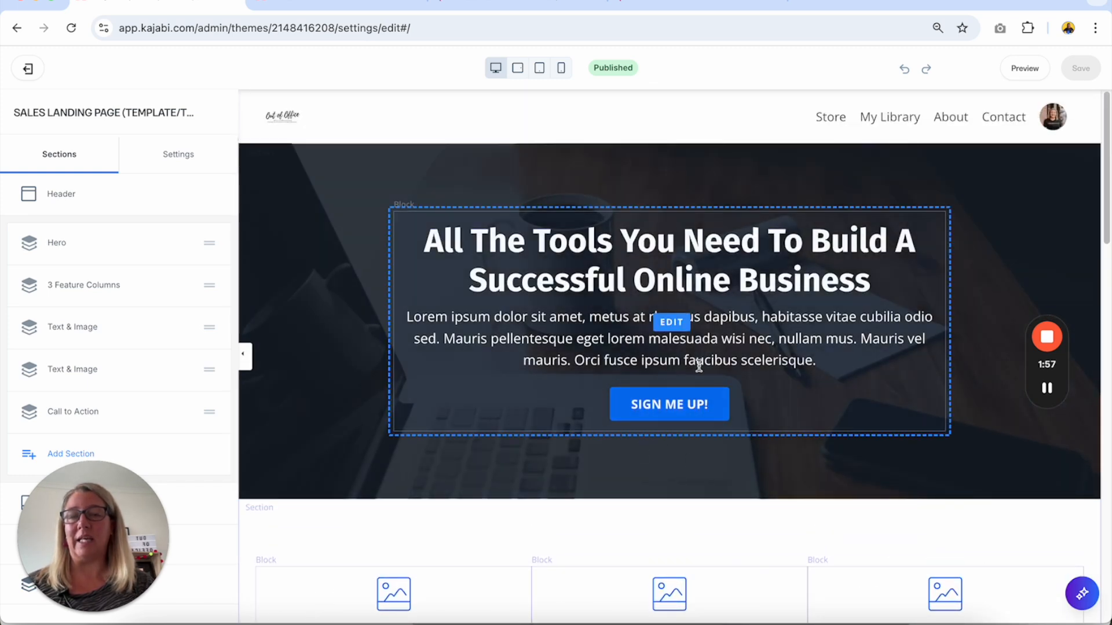
scroll(666, 384, down, 8)
scroll(665, 387, down, 6)
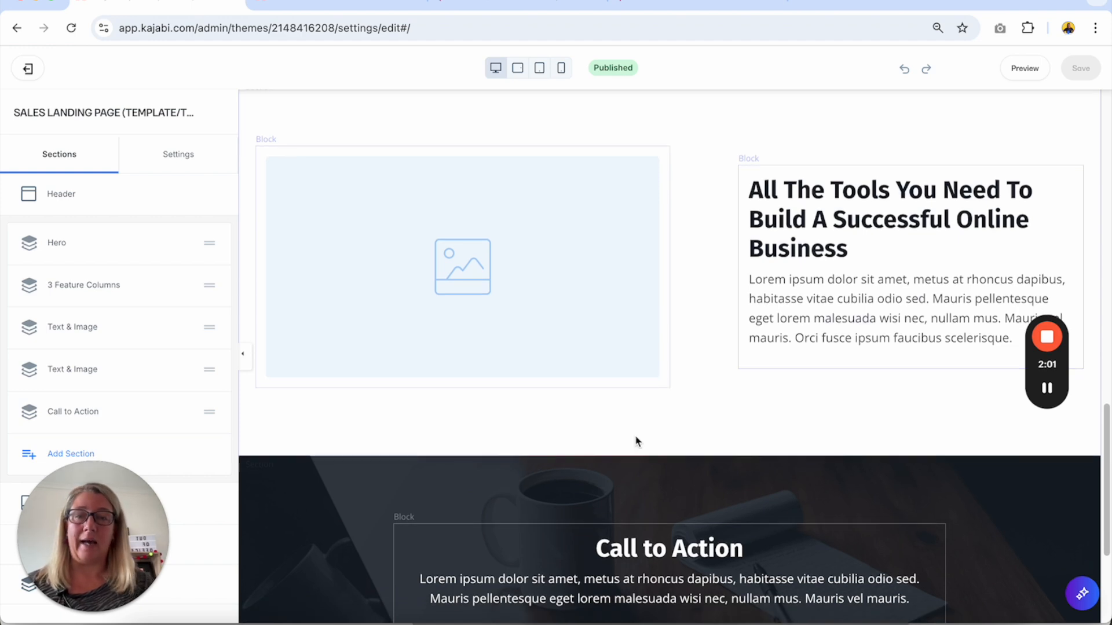
scroll(635, 436, down, 3)
scroll(635, 436, up, 15)
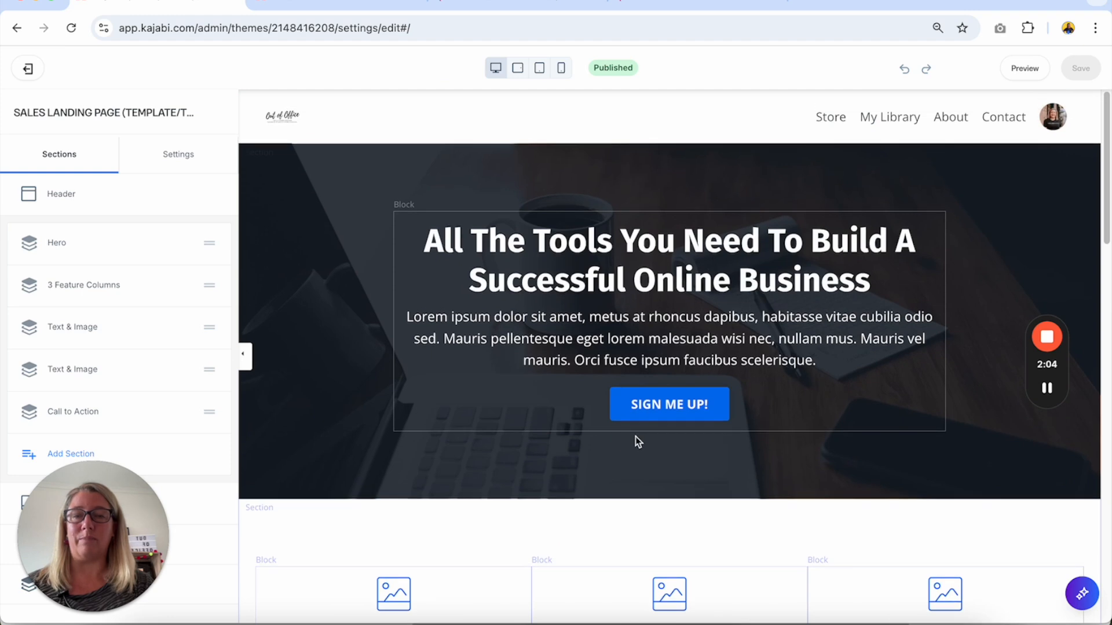
Open the Call To Action settings of the hero text block that holds the SIGN ME UP! button.
click(671, 420)
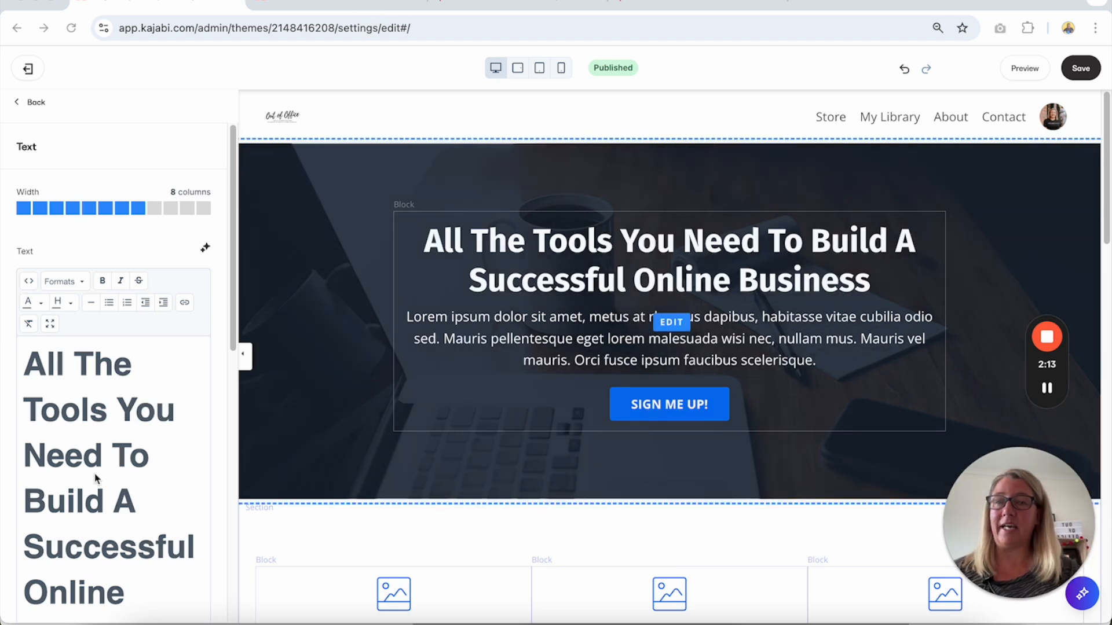
scroll(77, 451, down, 1)
scroll(77, 450, down, 1)
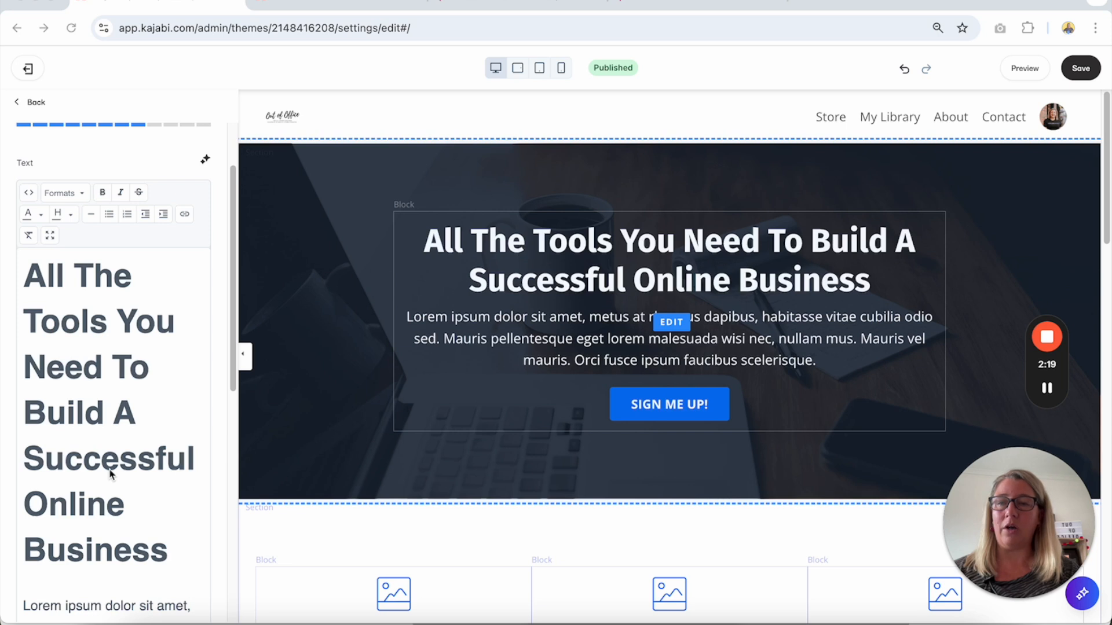
scroll(112, 474, down, 5)
scroll(111, 474, down, 5)
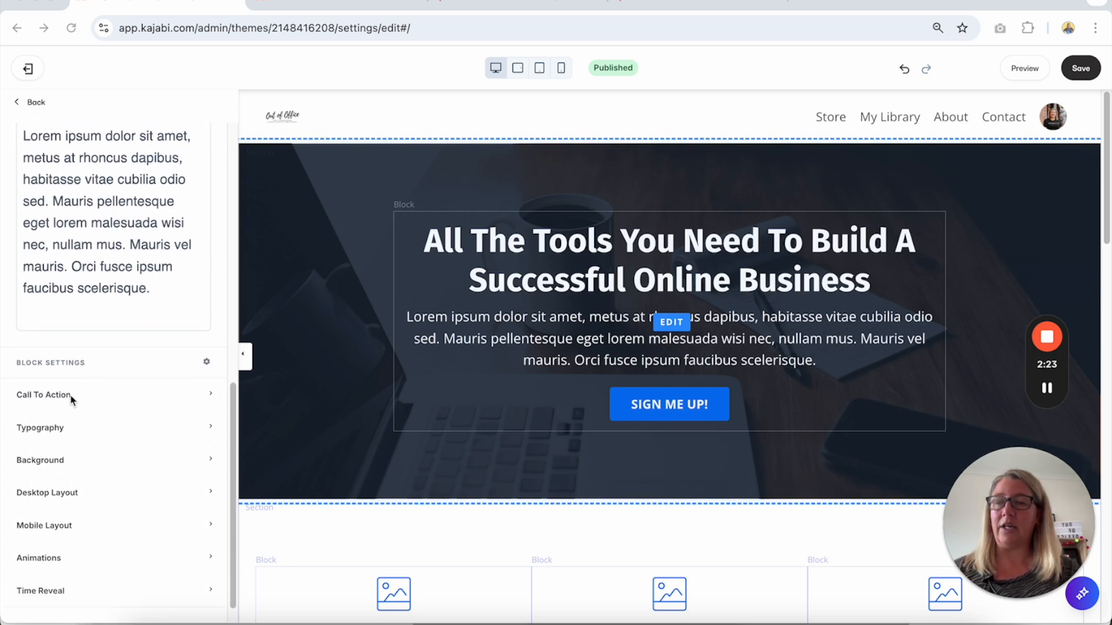
click(211, 395)
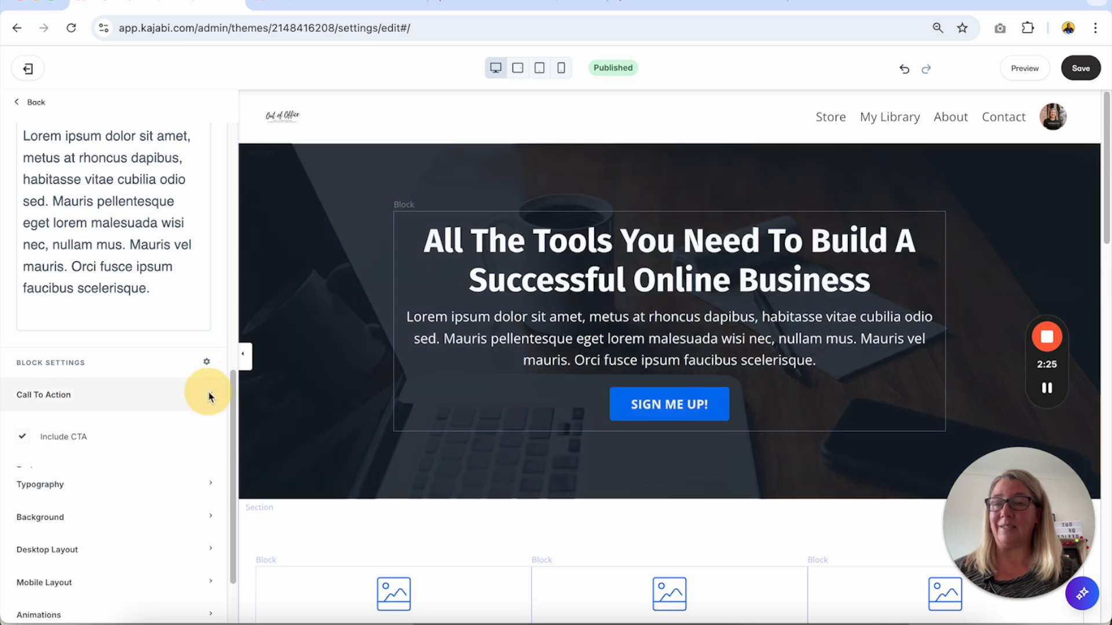
Turn Include CTA off and back on for the hero block, and open its button text for editing.
scroll(127, 416, down, 2)
click(24, 373)
click(24, 374)
scroll(178, 384, down, 2)
click(101, 357)
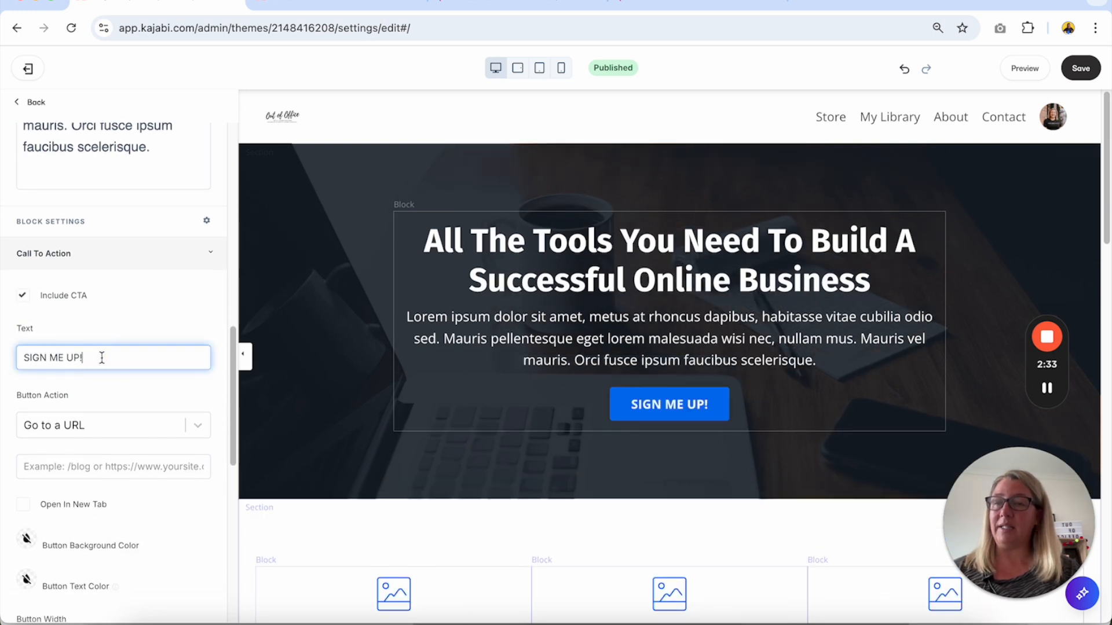
Set the hero button's action to Go to a Checkout Page.
scroll(102, 360, down, 2)
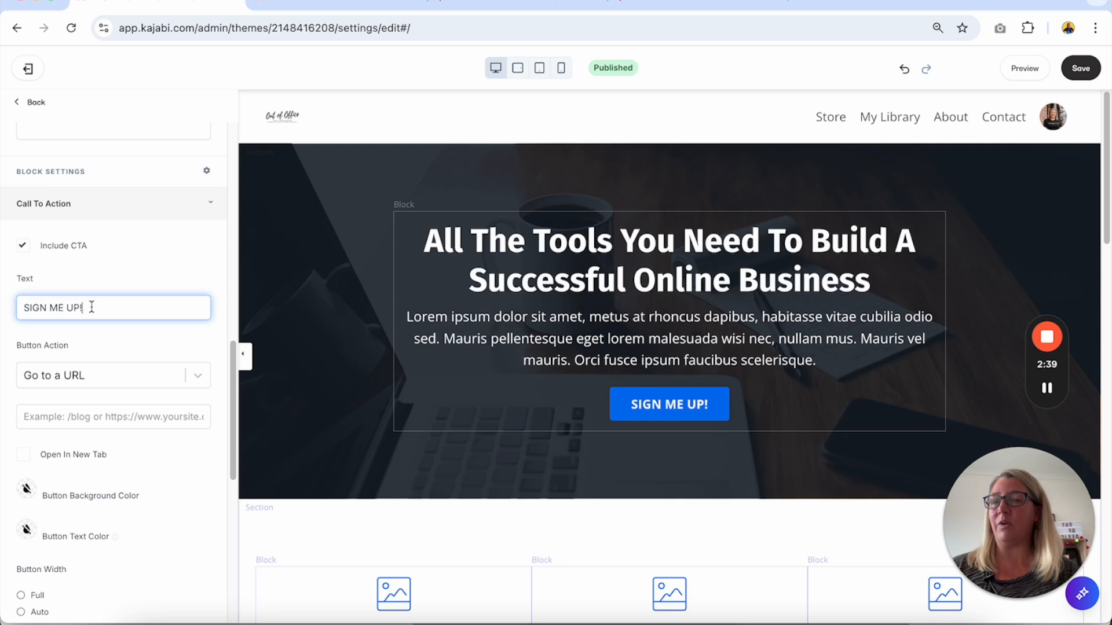
scroll(91, 307, down, 1)
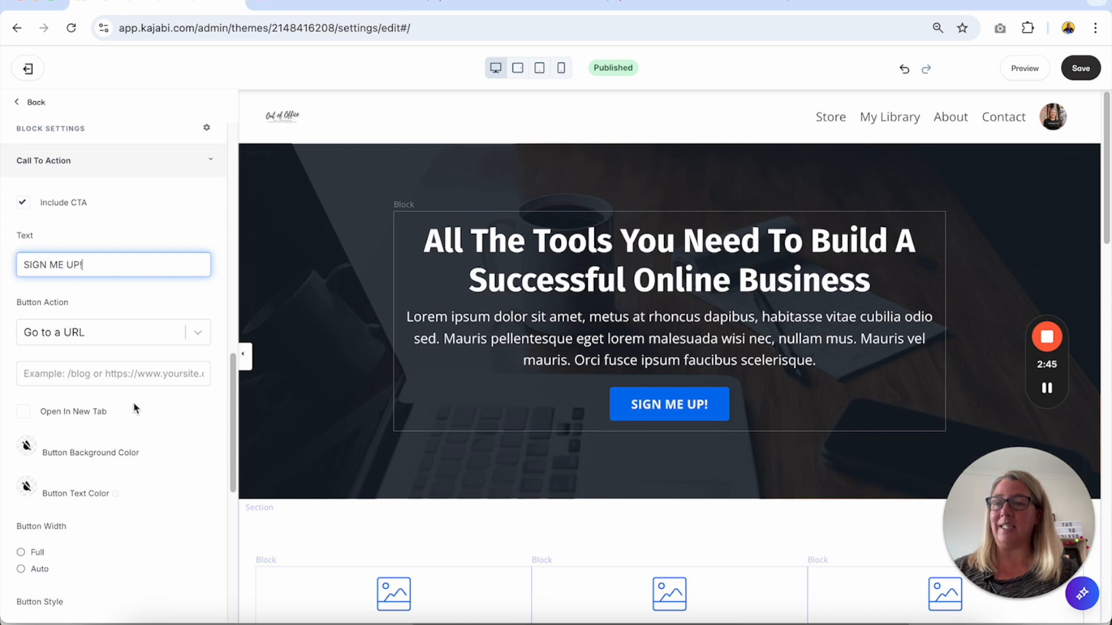
click(198, 334)
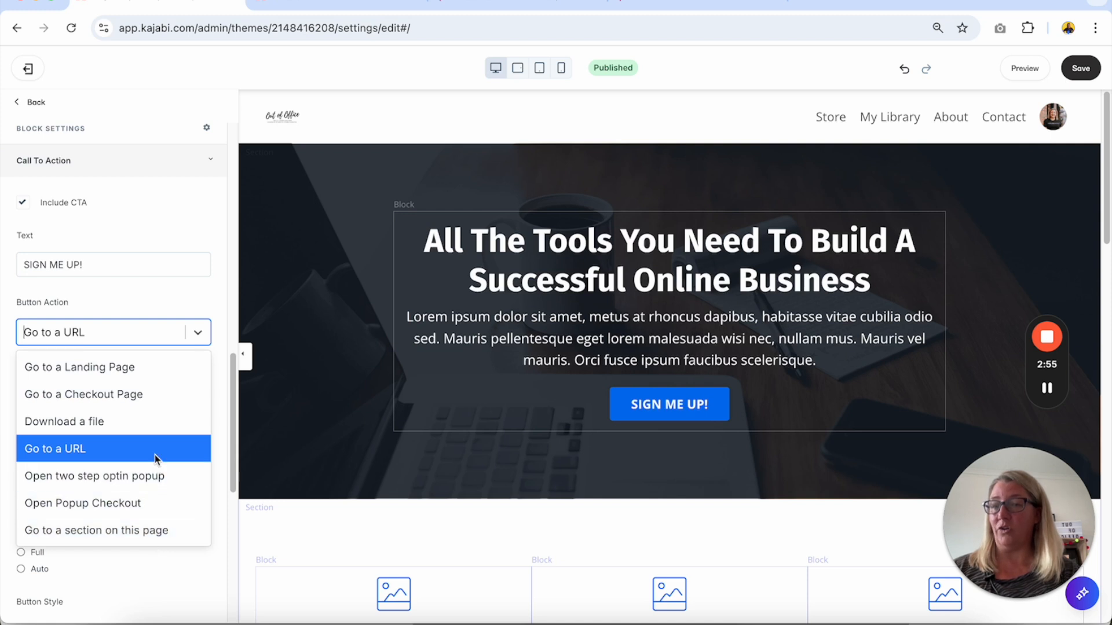
click(127, 399)
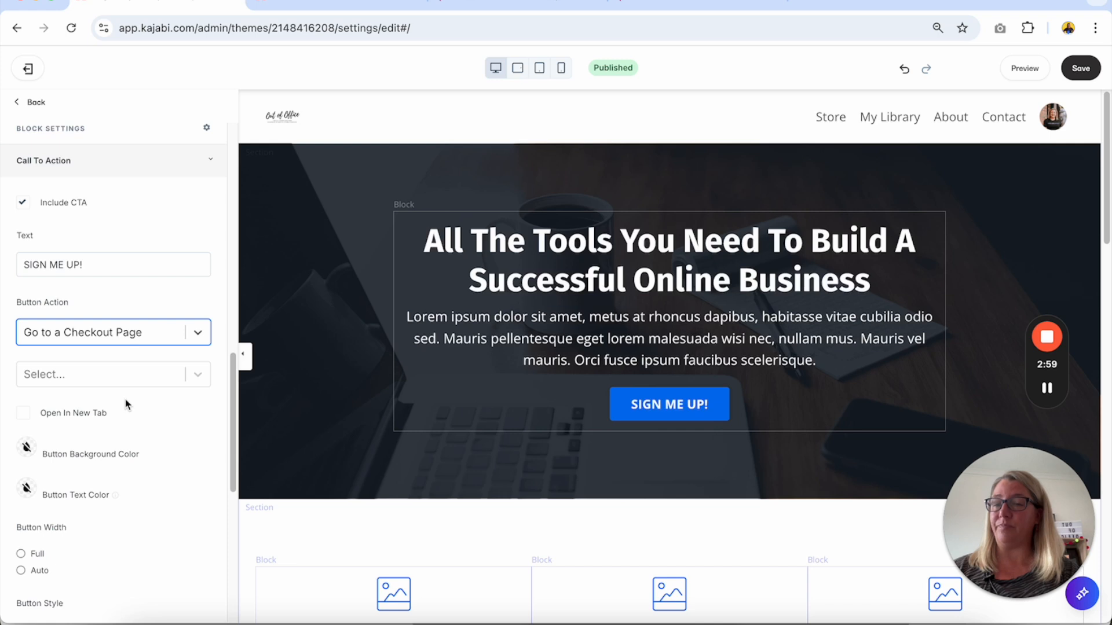
Choose TEST OFFER as the checkout page for the hero's SIGN ME UP! button, checking the offer's checkout preview first.
click(198, 375)
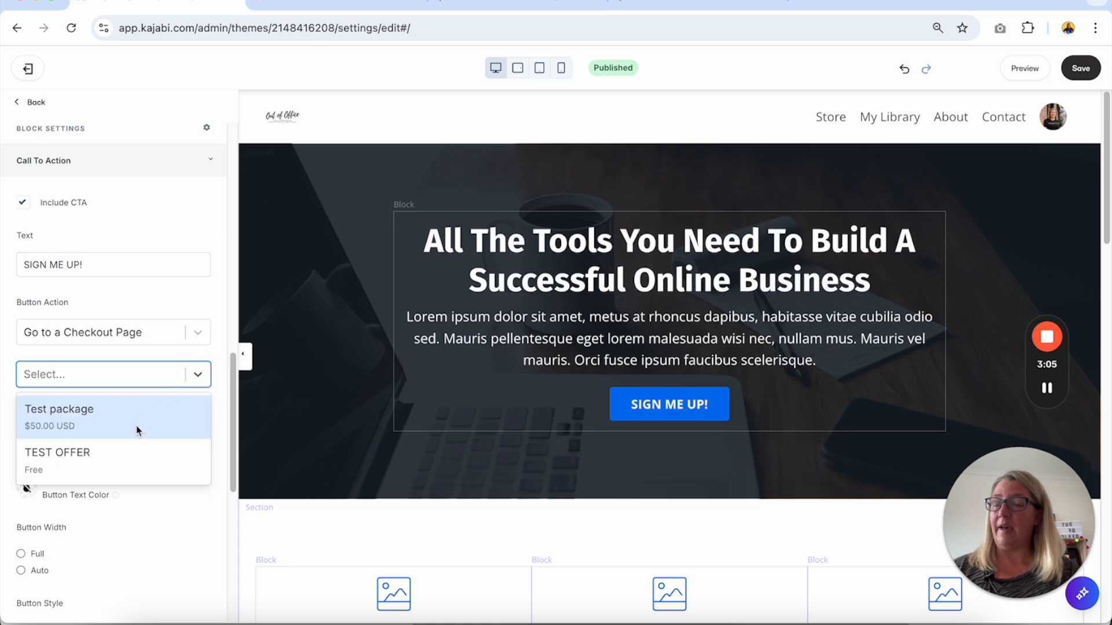
click(628, 3)
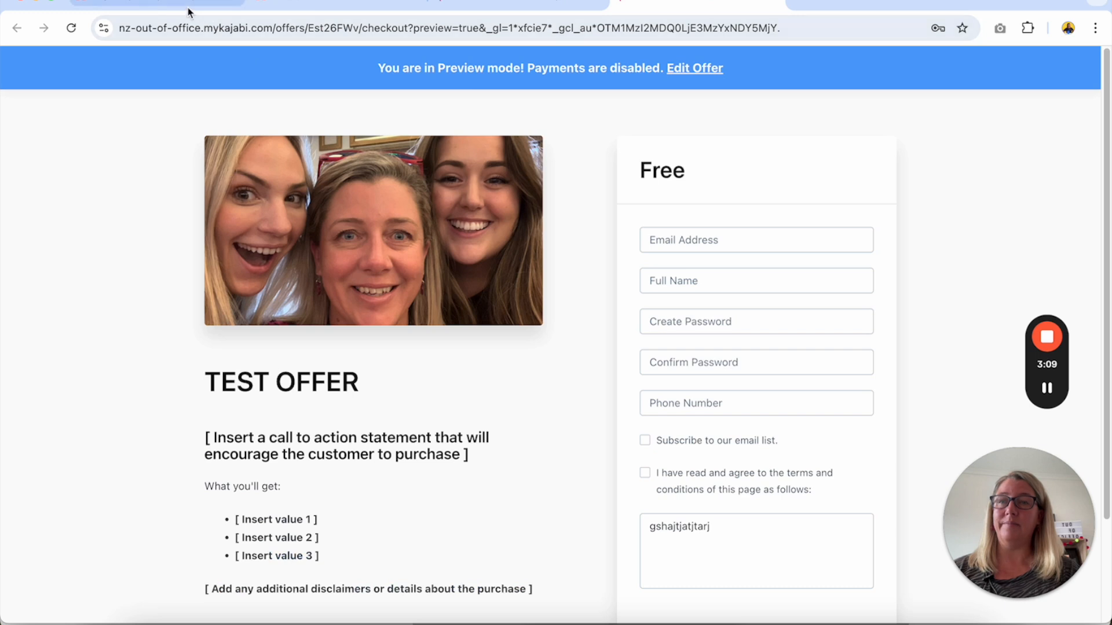
click(157, 5)
click(198, 374)
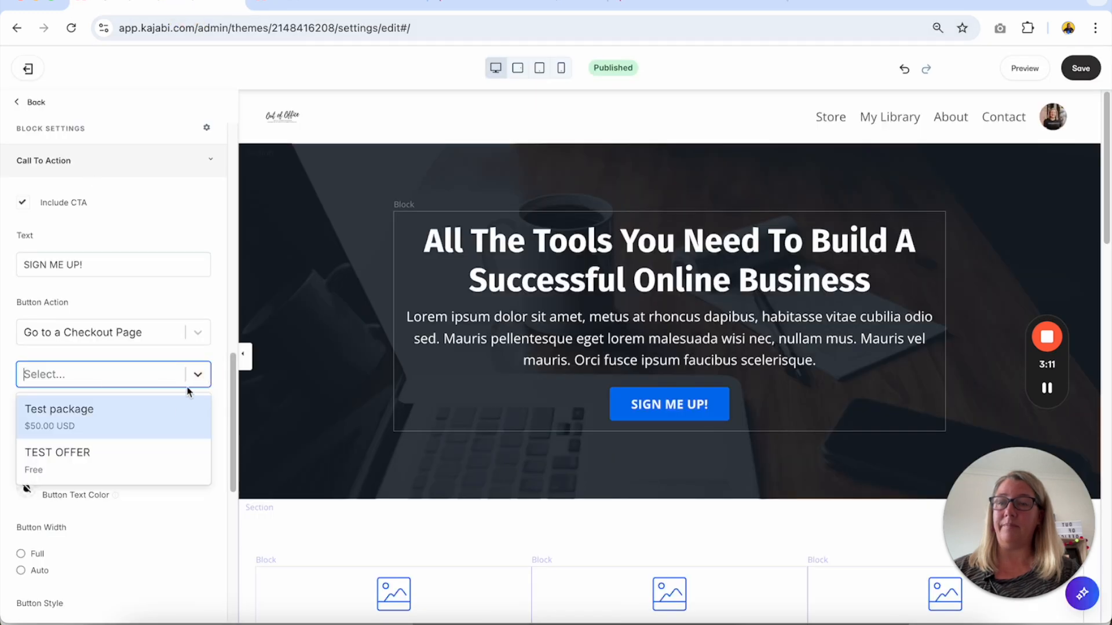
click(122, 466)
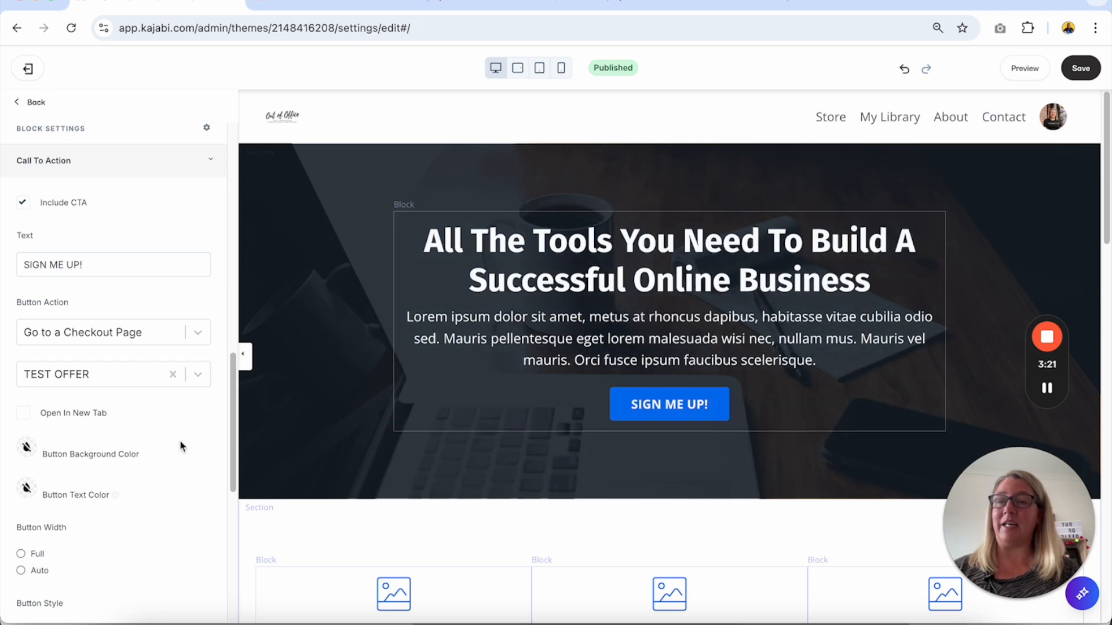
Set the hero button's background color to the yellow swatch and save the landing page.
scroll(38, 435, down, 1)
scroll(39, 432, down, 1)
scroll(38, 432, up, 1)
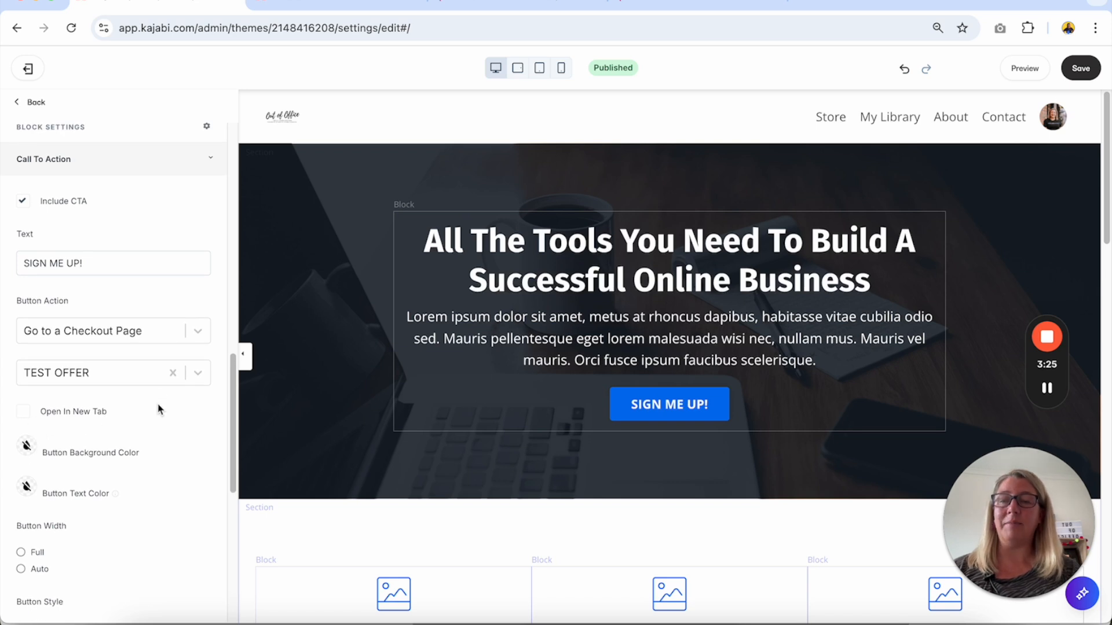
click(26, 446)
click(64, 364)
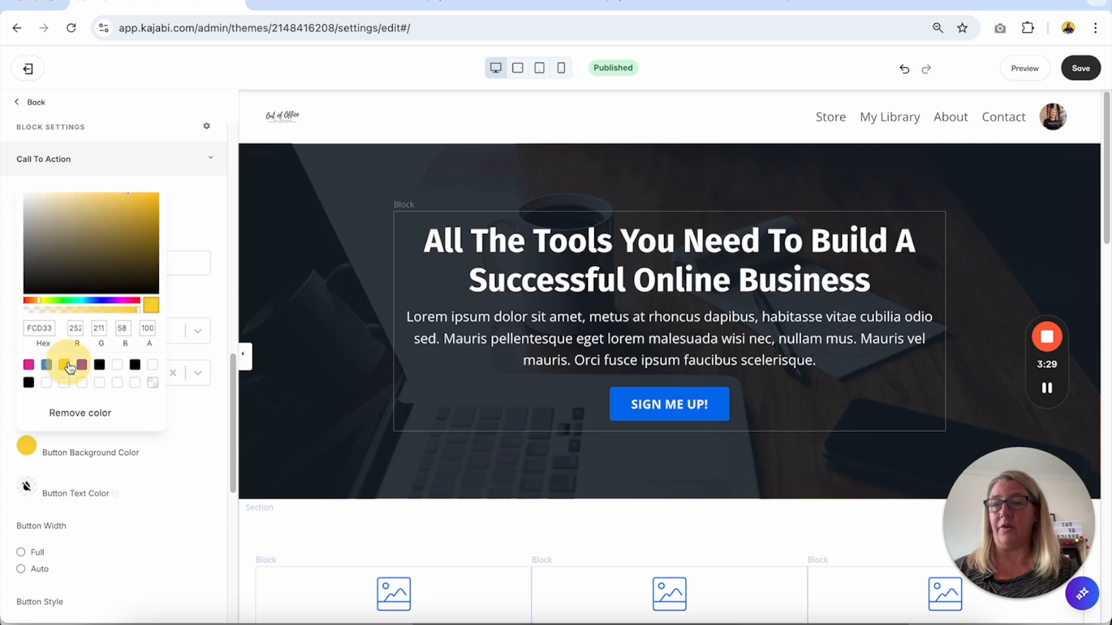
click(203, 500)
click(1087, 69)
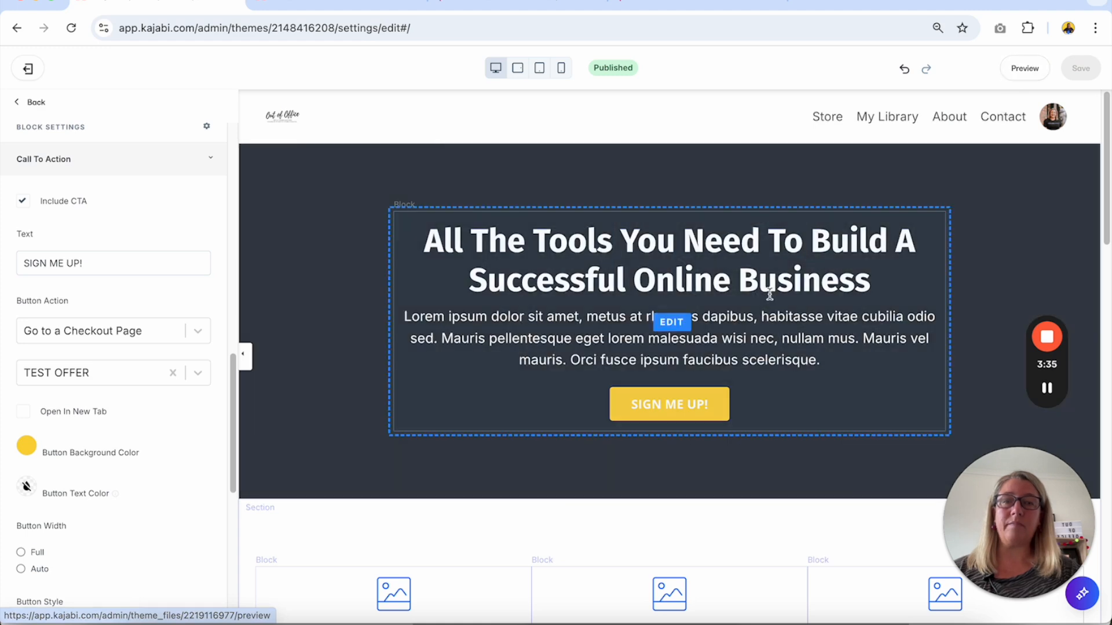
Set the closing section's I'M READY TO START button to Go to a Checkout Page with TEST OFFER as its target.
scroll(769, 292, down, 10)
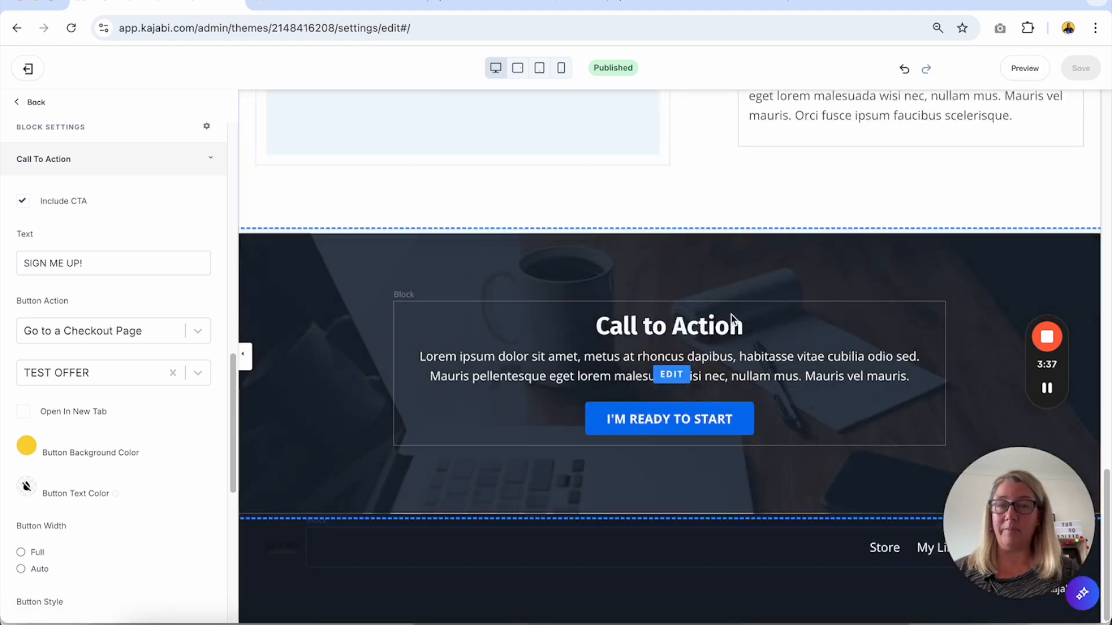
click(669, 418)
click(117, 366)
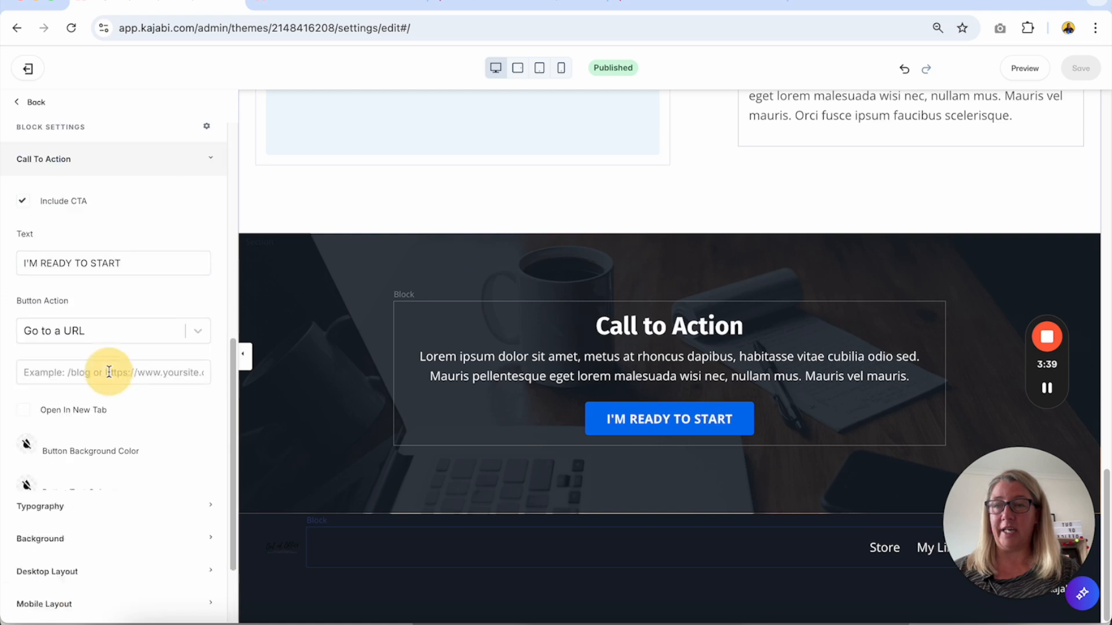
click(87, 341)
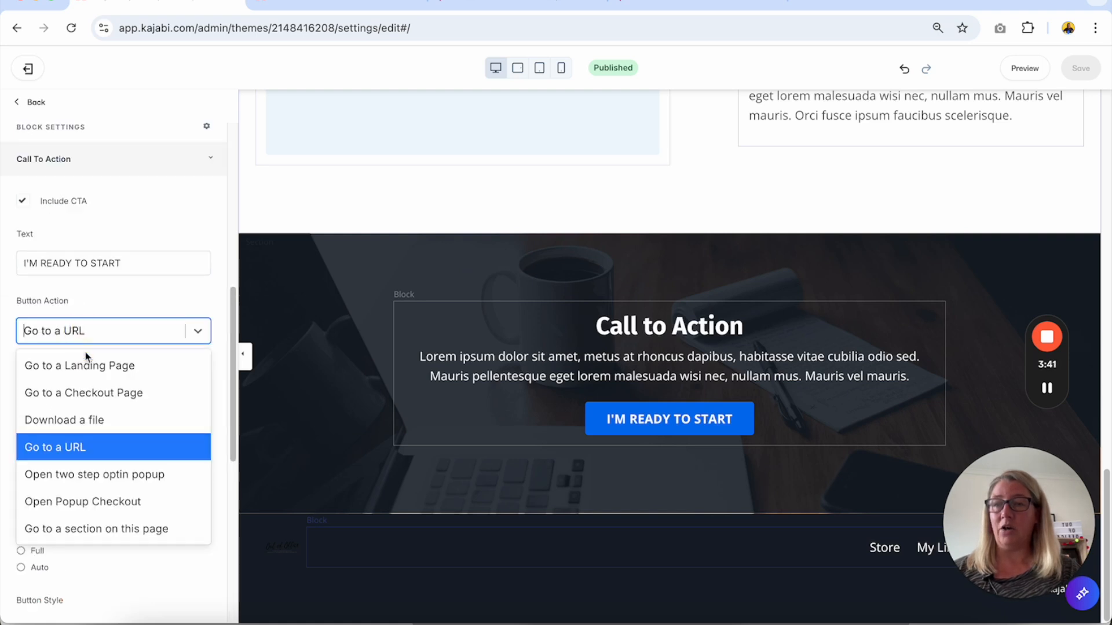
click(92, 394)
click(114, 381)
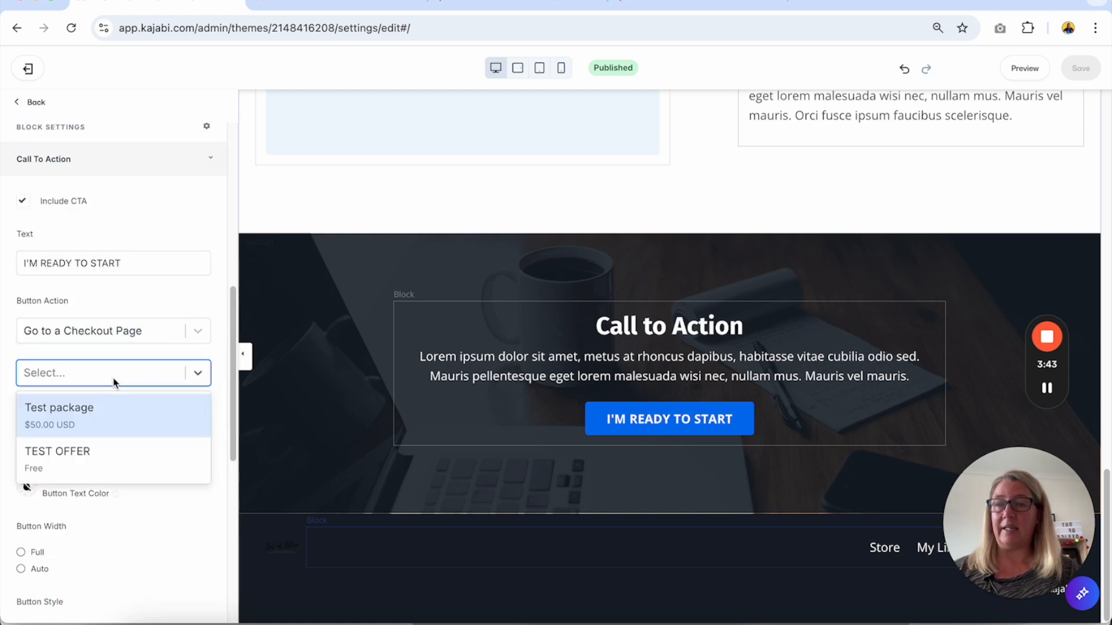
click(107, 457)
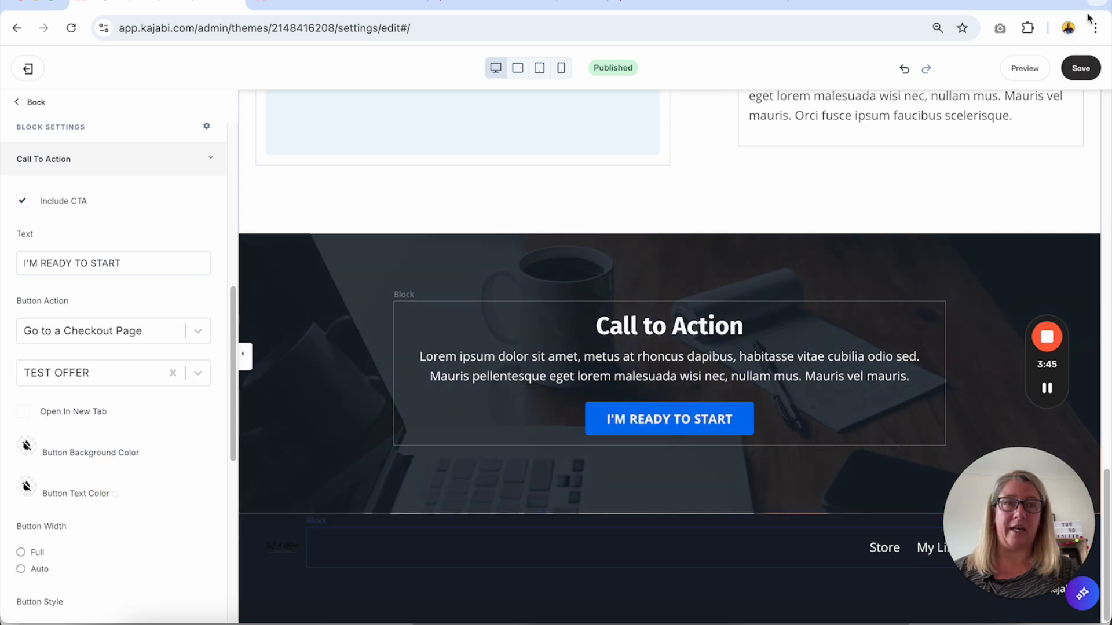
Make the I'M READY TO START button open in a new tab, and save the landing page.
click(1079, 72)
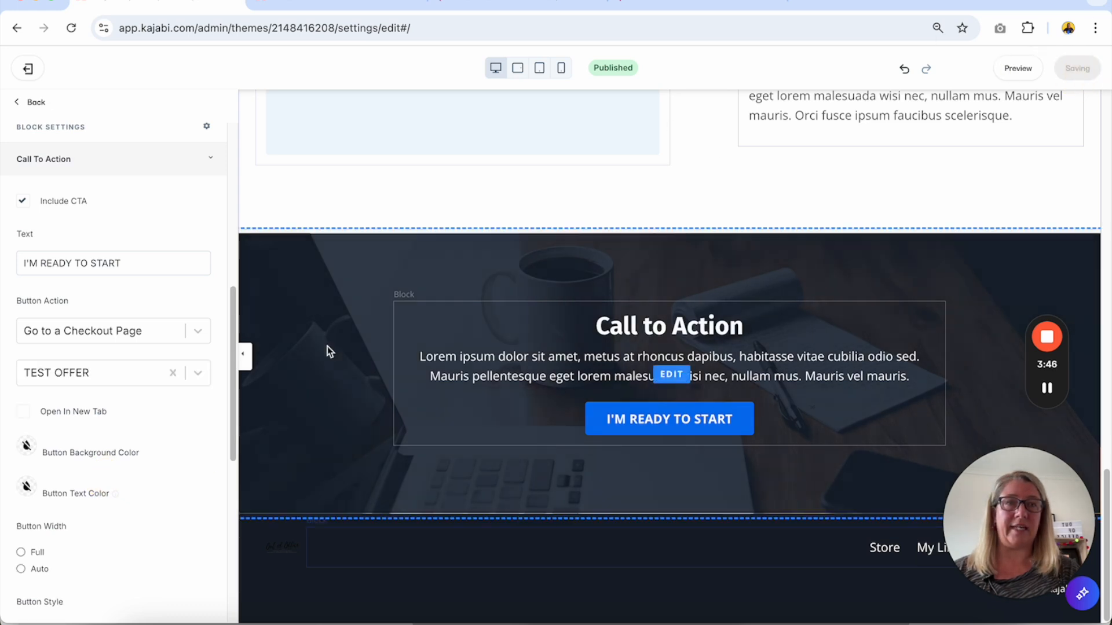
click(24, 413)
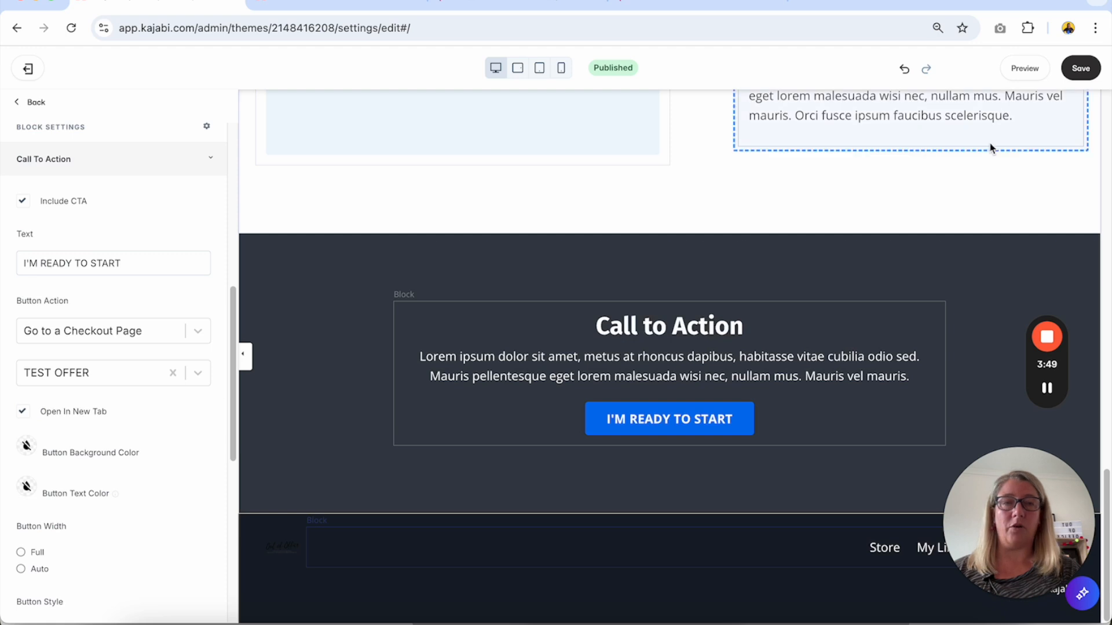
click(1085, 69)
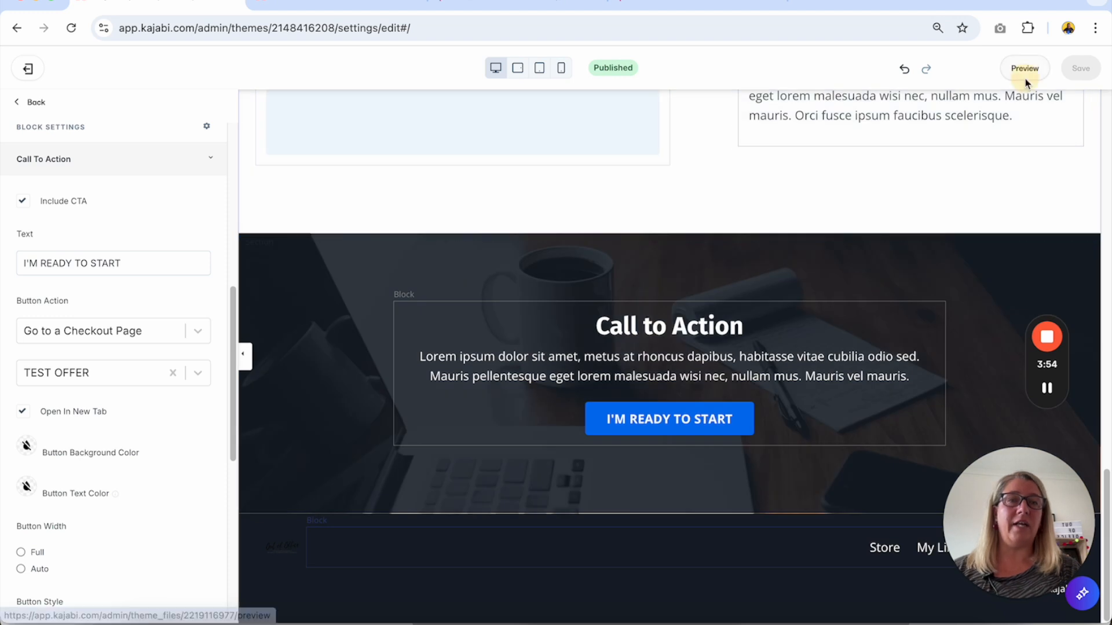
Preview the landing page, test the hero SIGN ME UP! button's link, and return to the previewed page.
click(1025, 81)
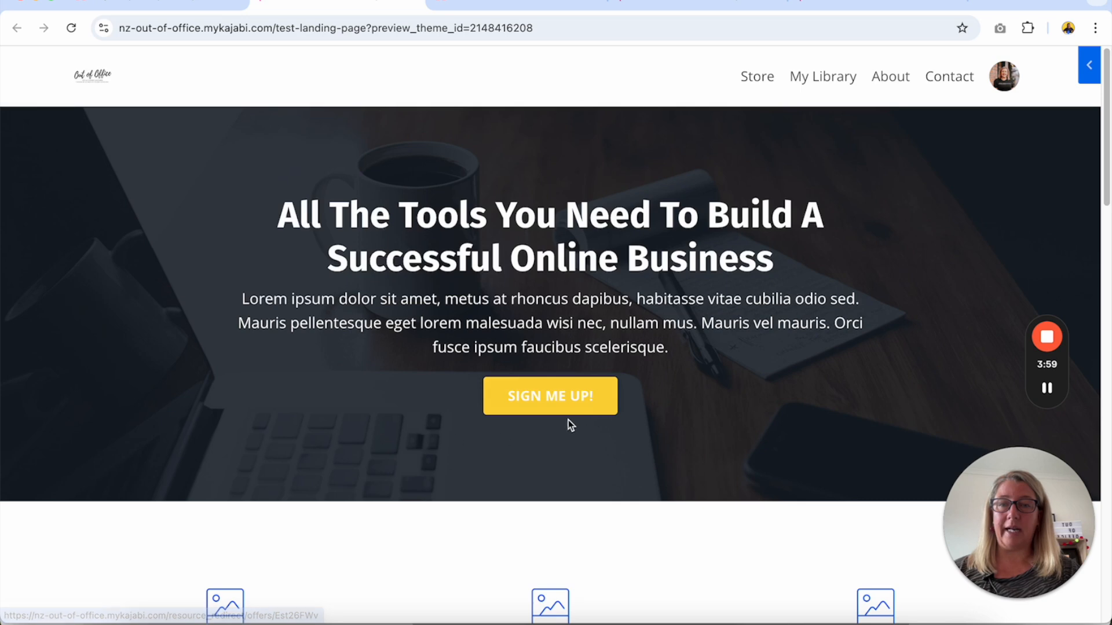
click(570, 402)
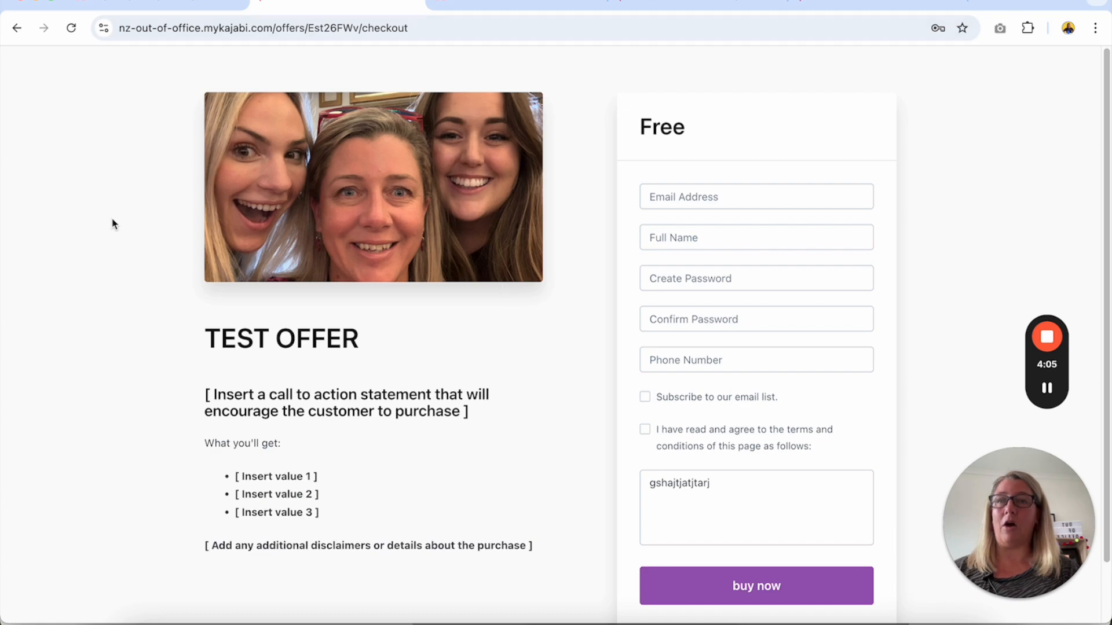
click(18, 34)
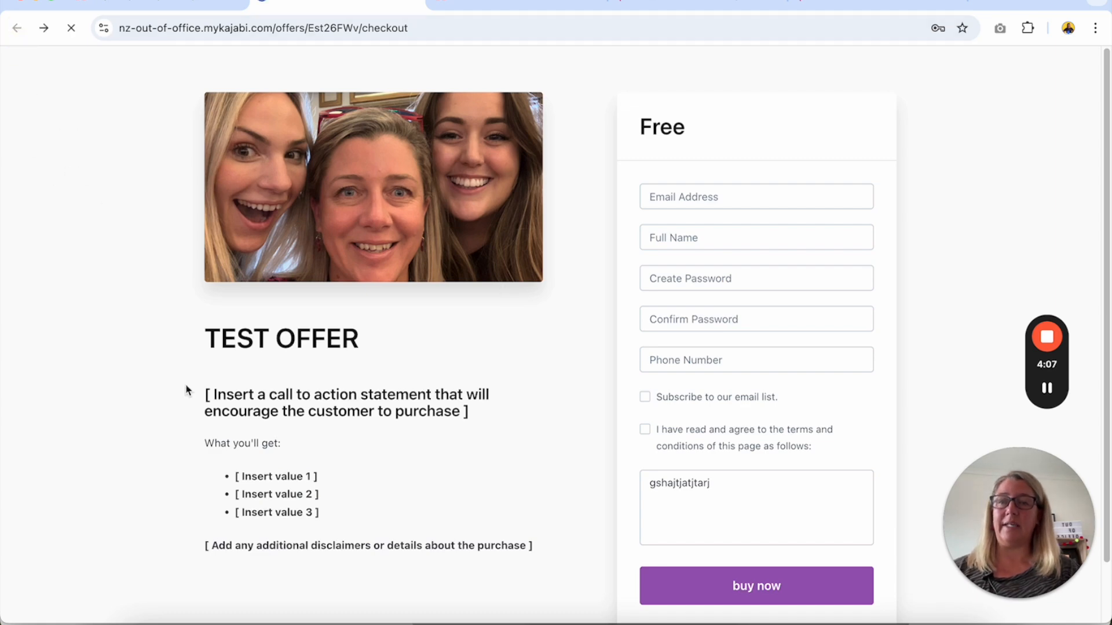
Test the closing I'M READY TO START button in the preview and compare its checkout page with the landing page.
scroll(186, 384, down, 20)
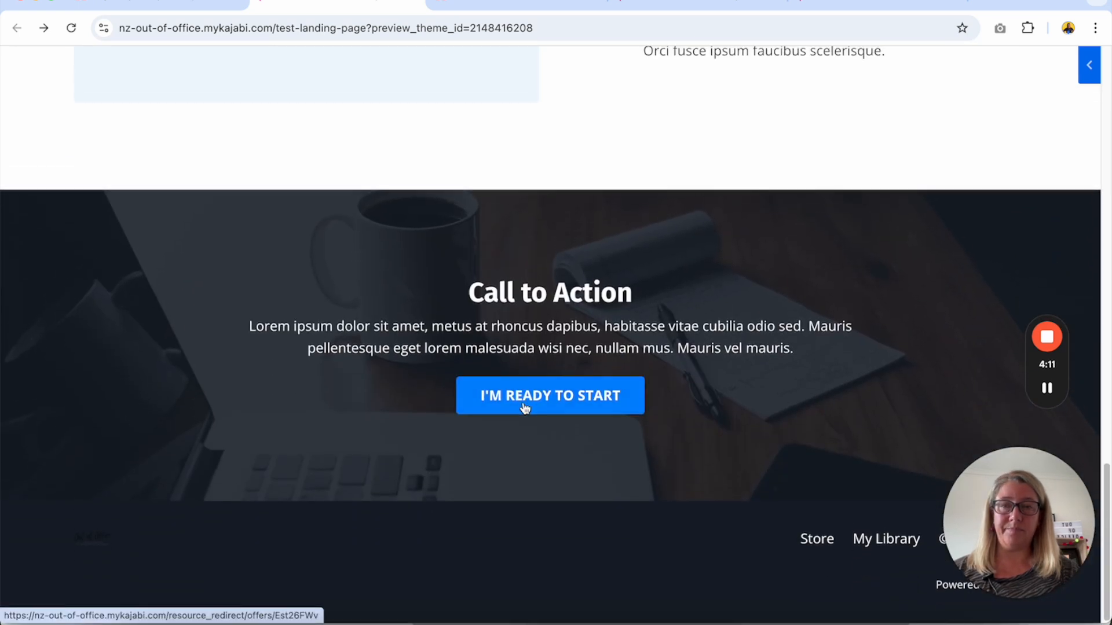
click(524, 405)
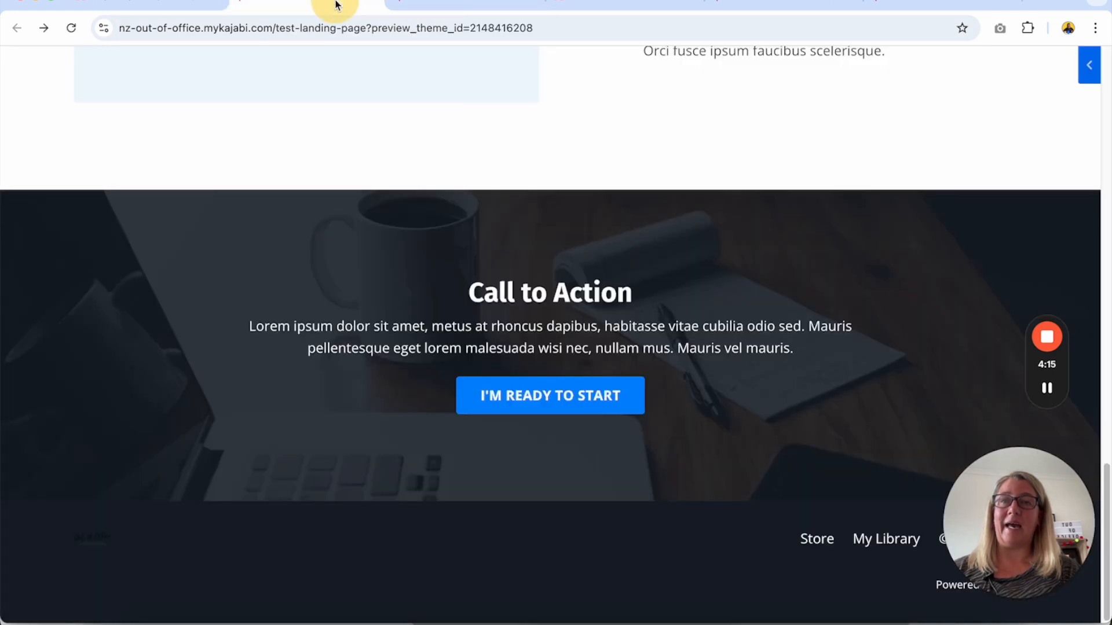
click(330, 7)
click(452, 2)
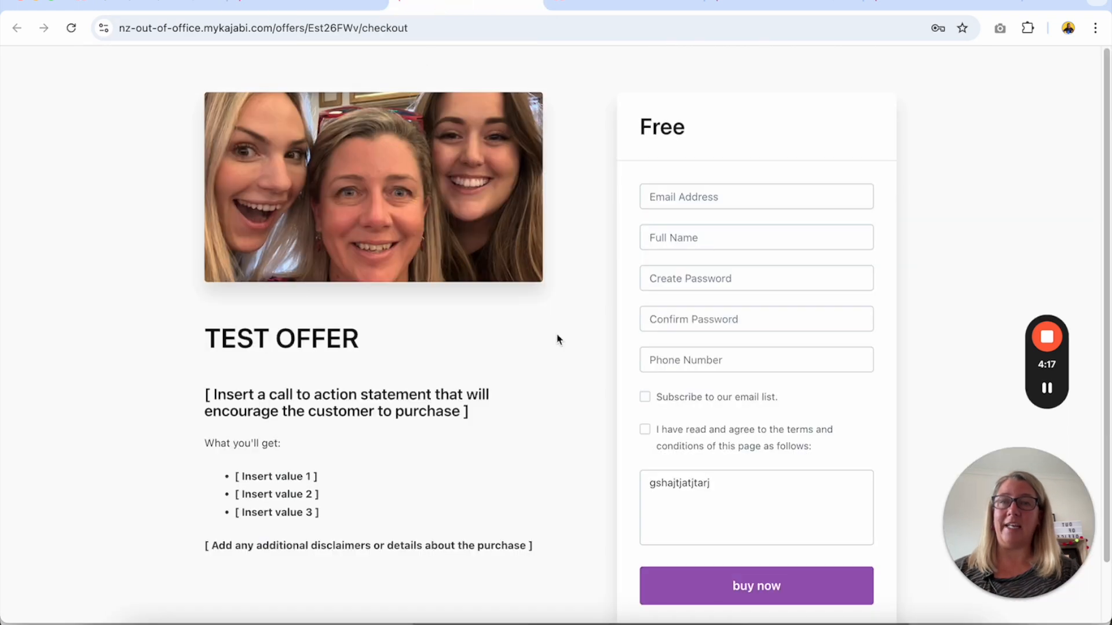
click(323, 7)
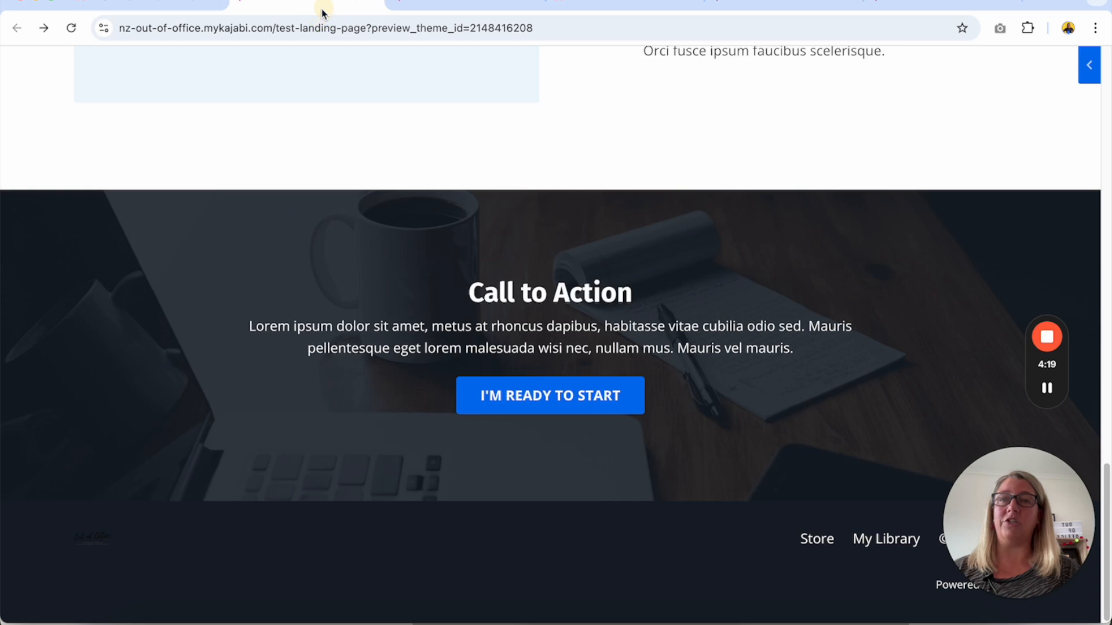
Review the previewed landing page's content sections and the TEST OFFER checkout page.
scroll(328, 411, up, 5)
scroll(328, 413, up, 10)
scroll(327, 413, down, 3)
scroll(328, 415, down, 8)
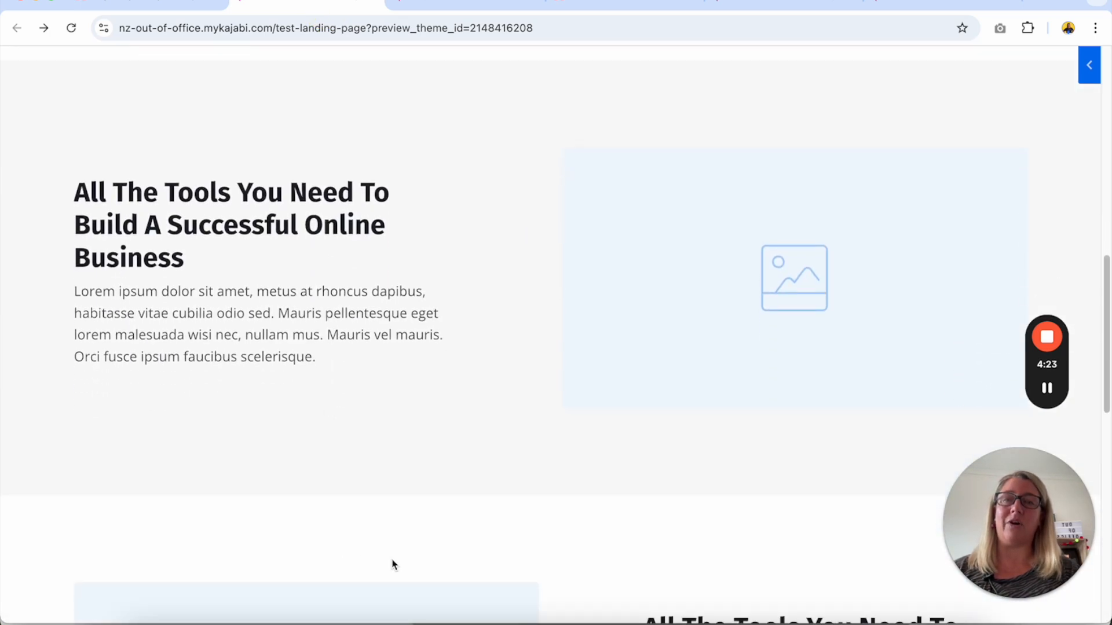
scroll(371, 458, down, 5)
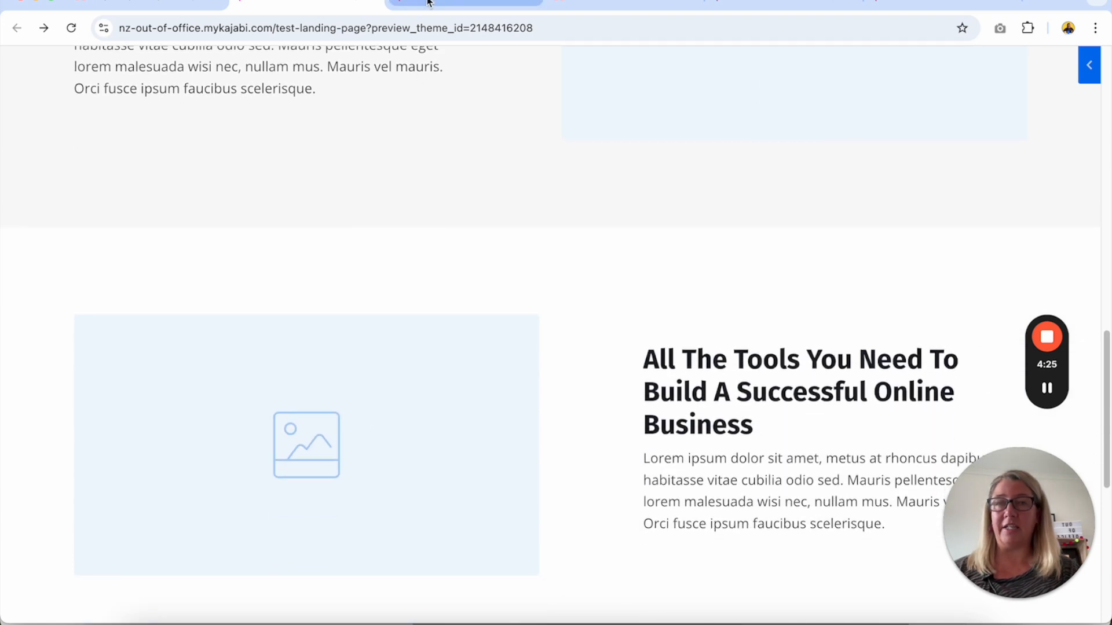
click(429, 2)
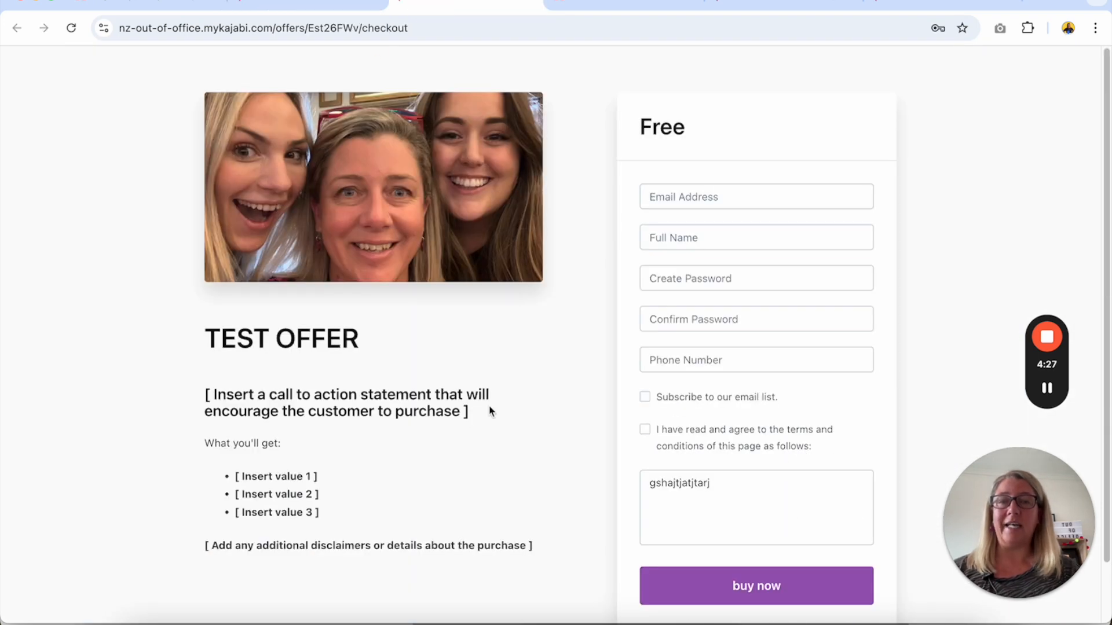
scroll(489, 409, down, 2)
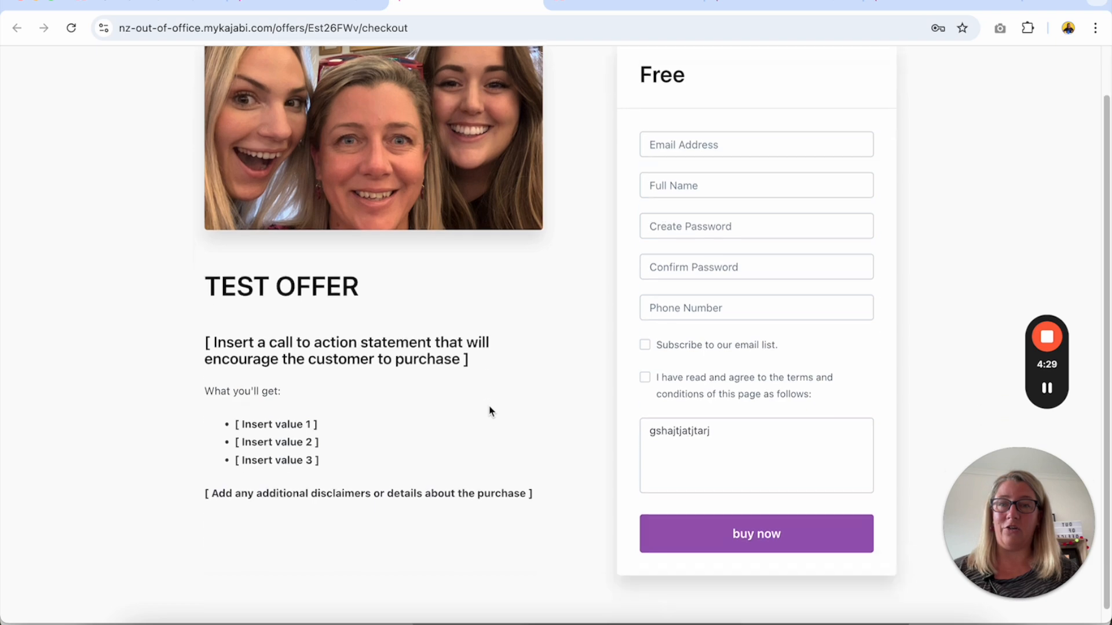
Return to the page editor and open the hero block's Call To Action settings.
click(156, 2)
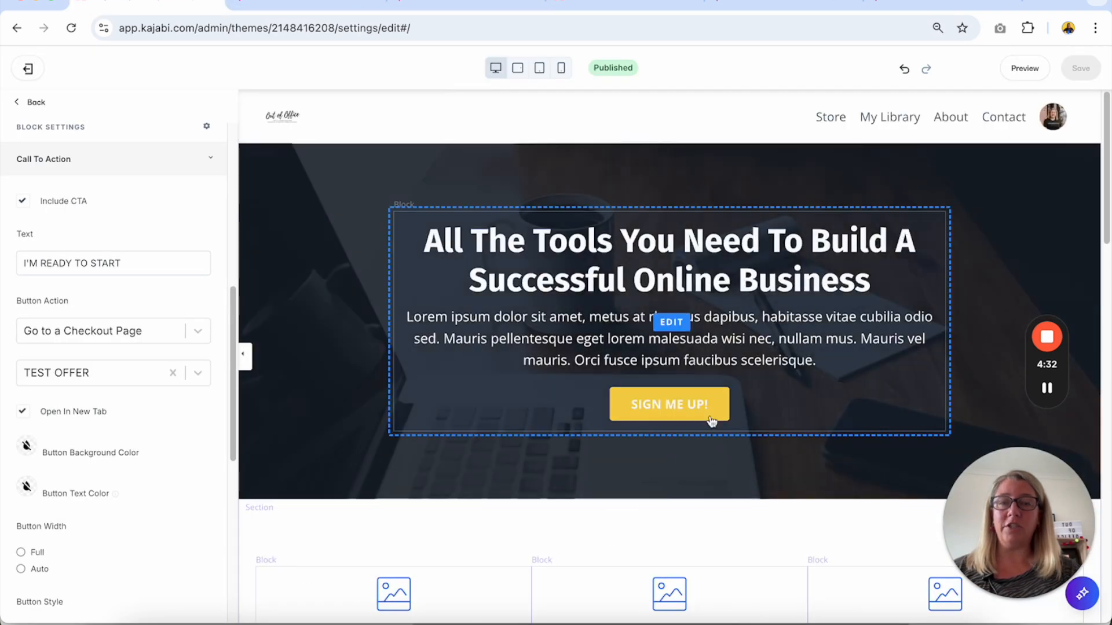
click(711, 421)
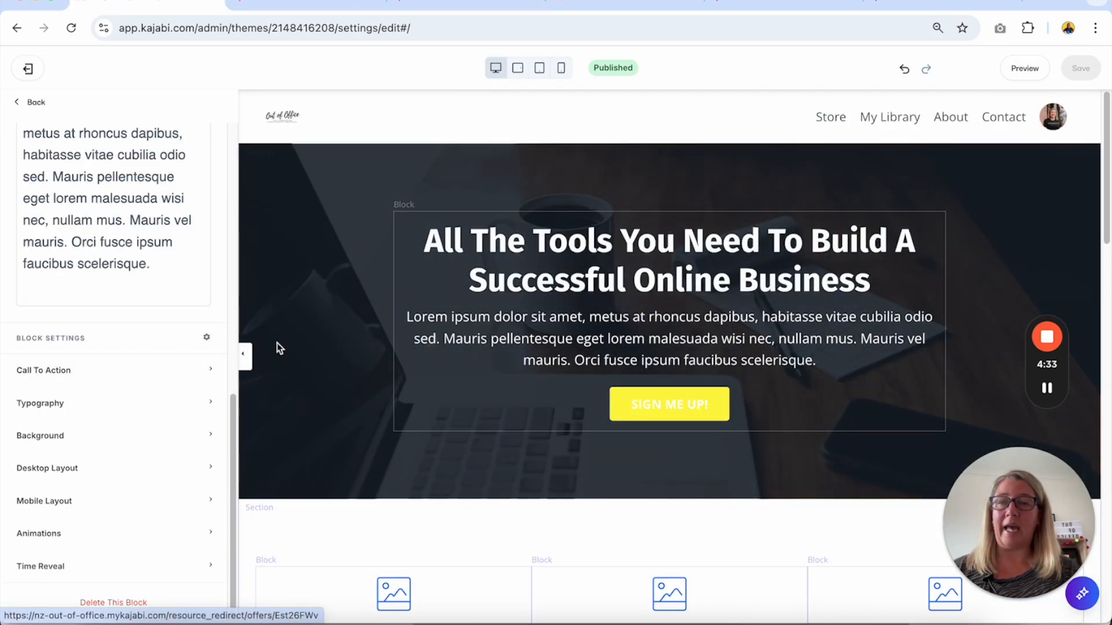
click(104, 371)
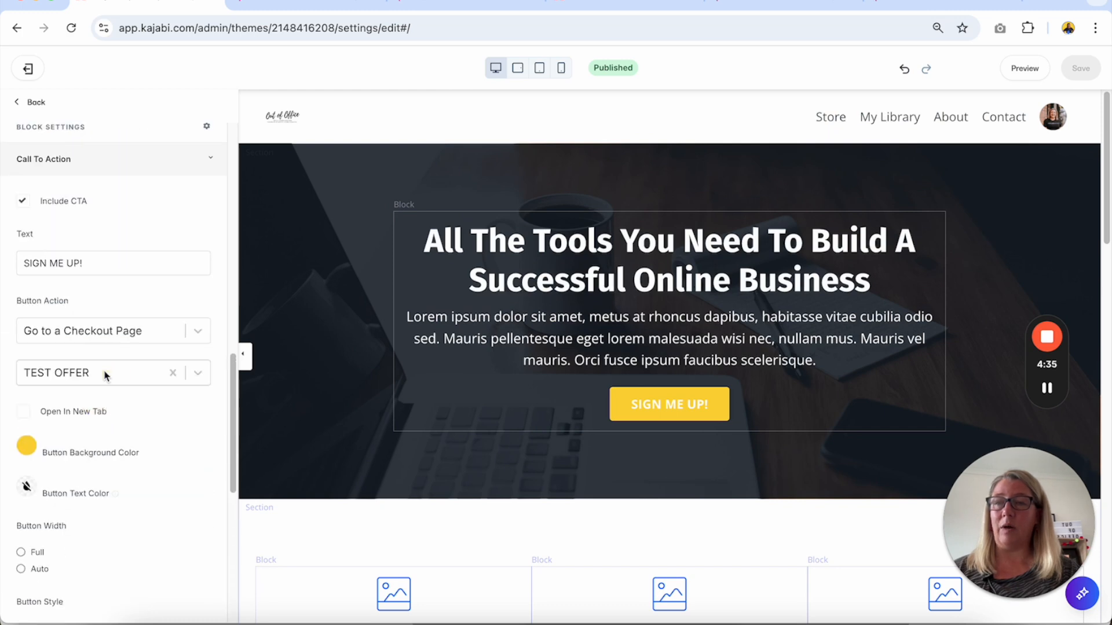
Set the hero SIGN ME UP! button's action to Go to a section on this page.
scroll(106, 372, up, 1)
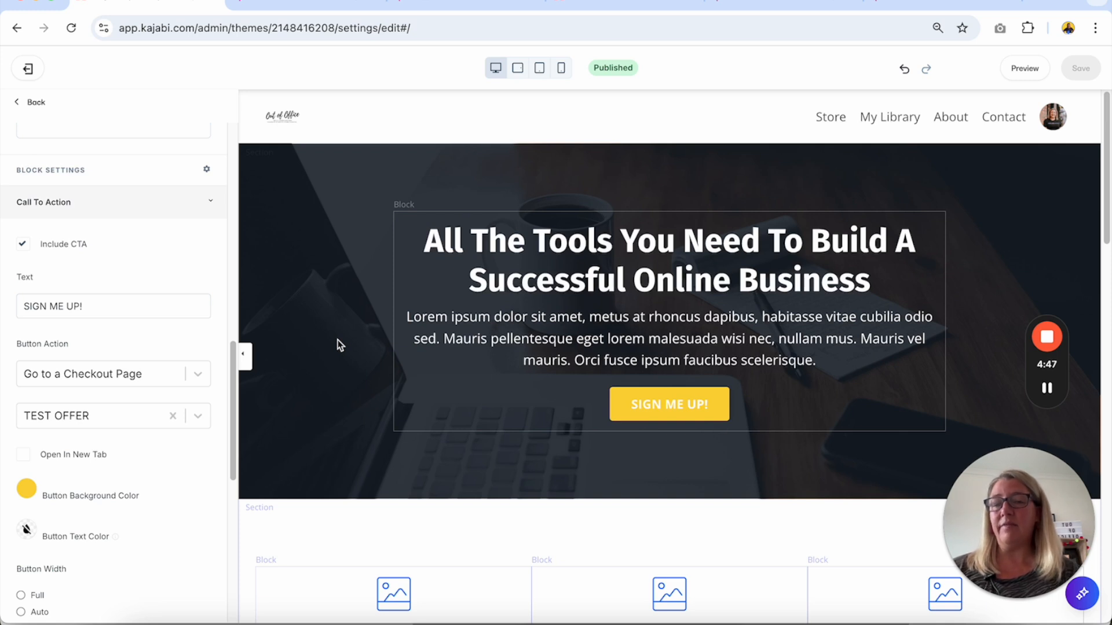
scroll(607, 440, down, 10)
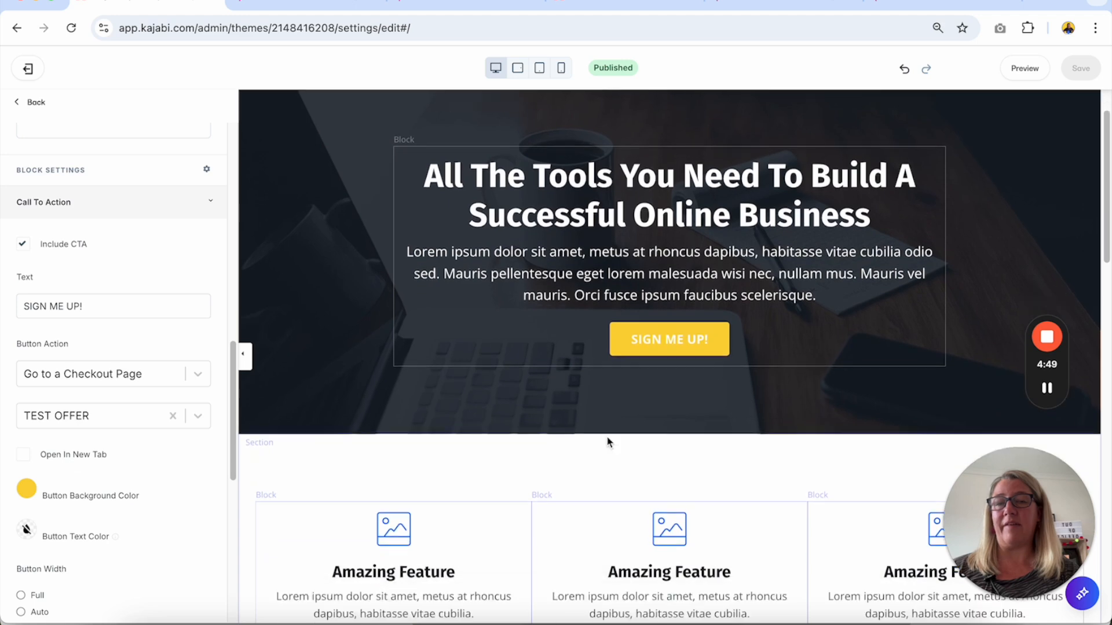
scroll(607, 441, down, 5)
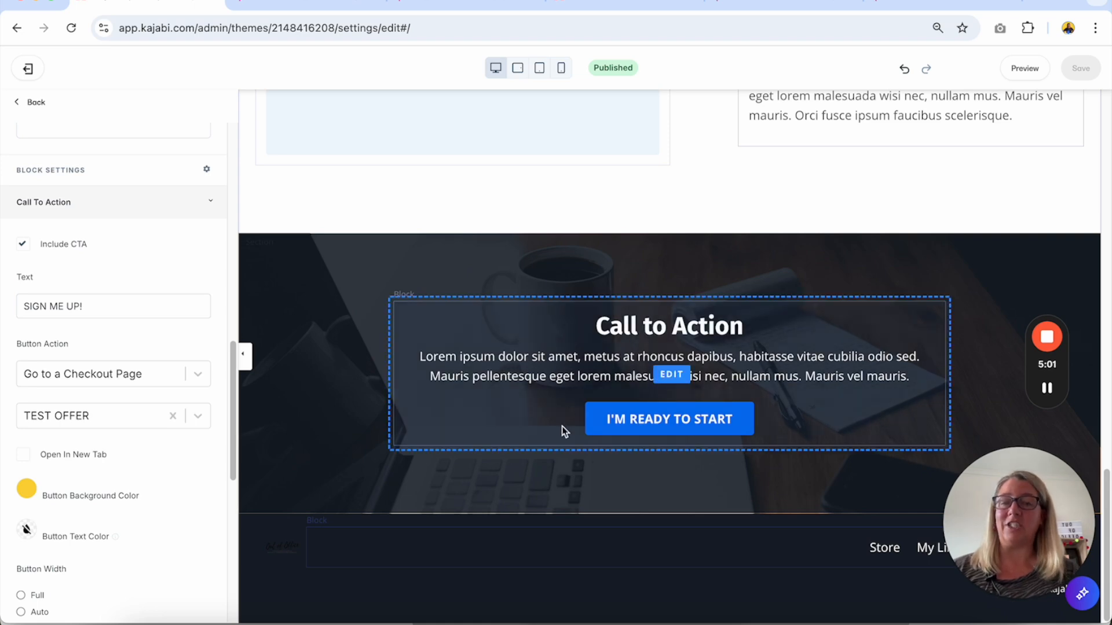
scroll(541, 461, up, 10)
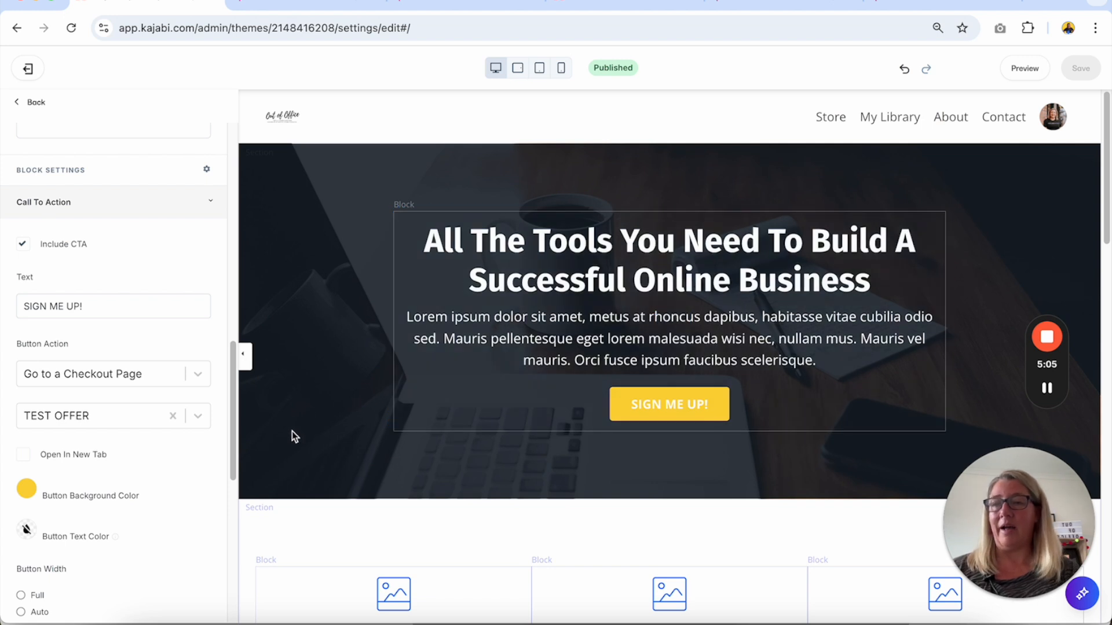
click(193, 373)
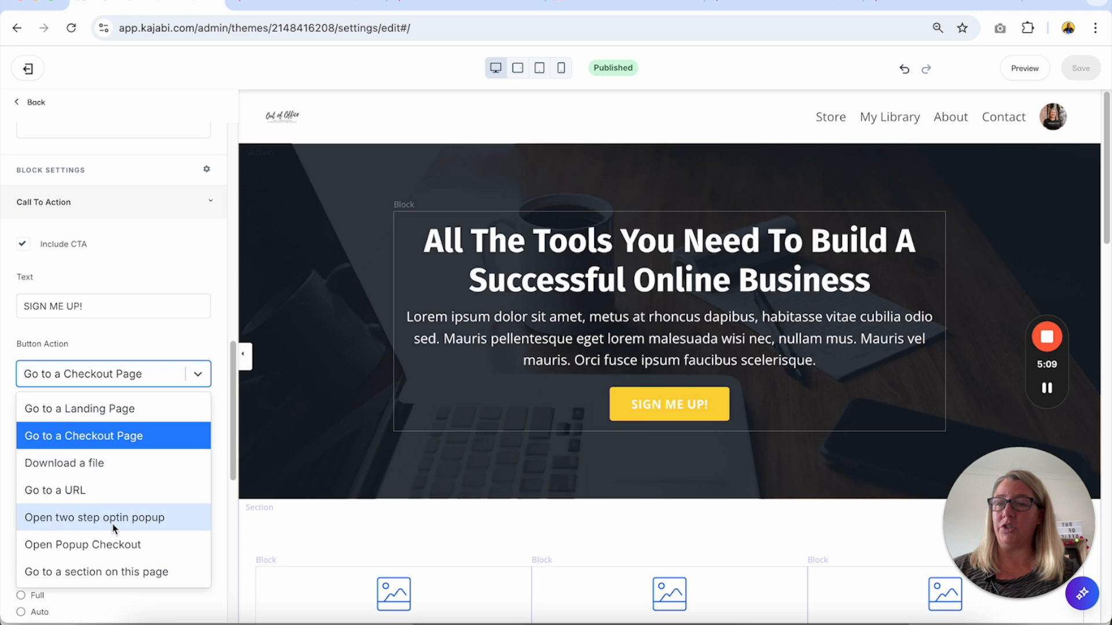
click(95, 574)
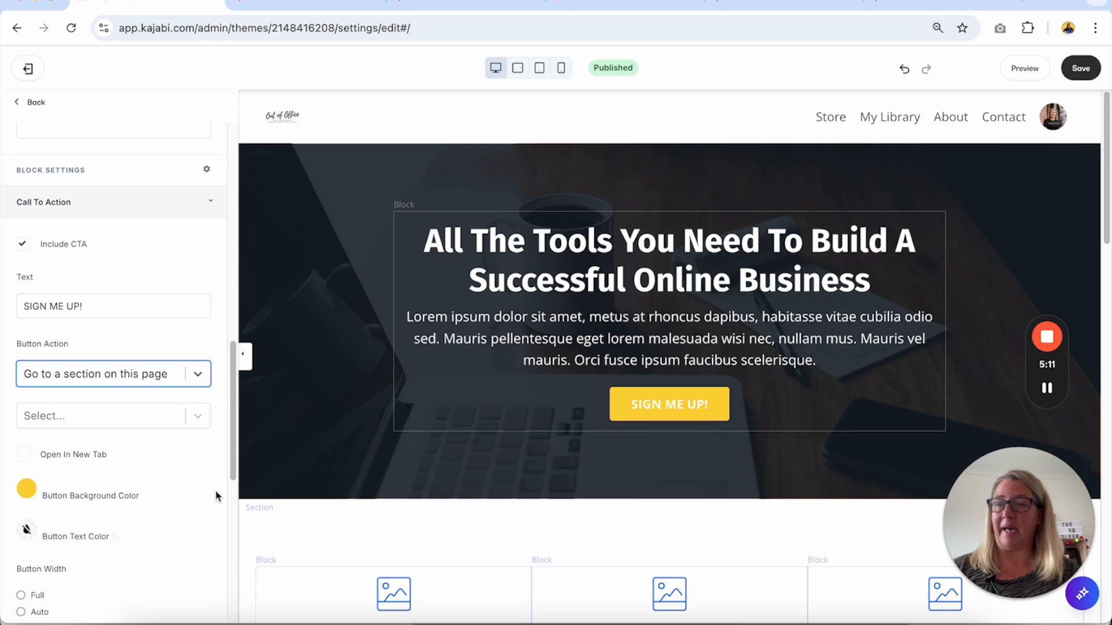
Set the hero SIGN ME UP! button's target section to Call to Action and save the page.
click(200, 416)
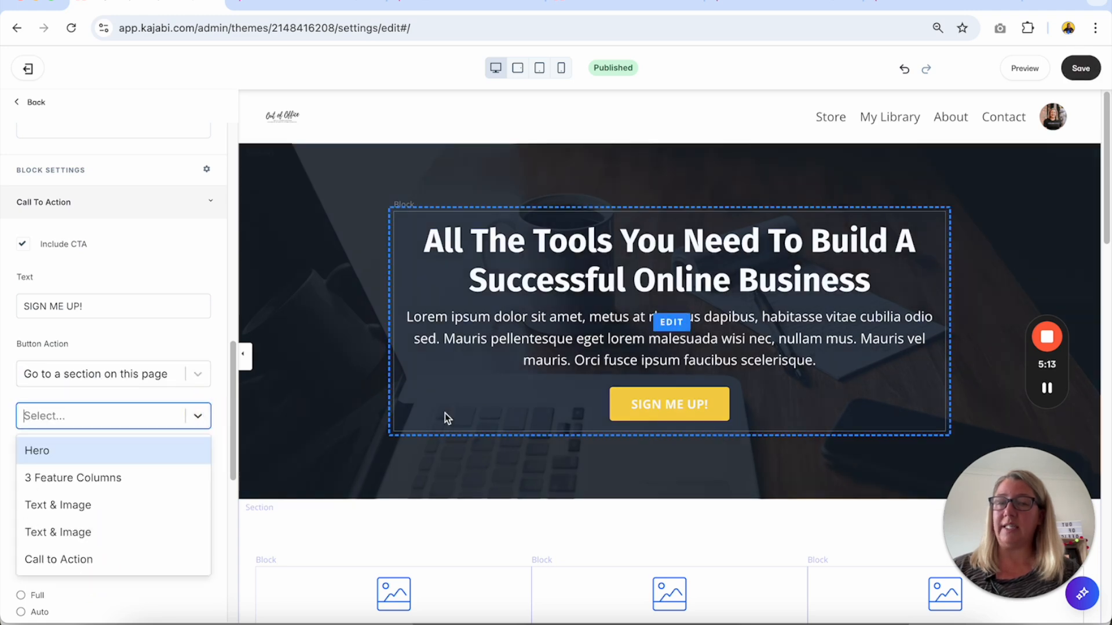
scroll(445, 412, down, 5)
scroll(444, 418, down, 2)
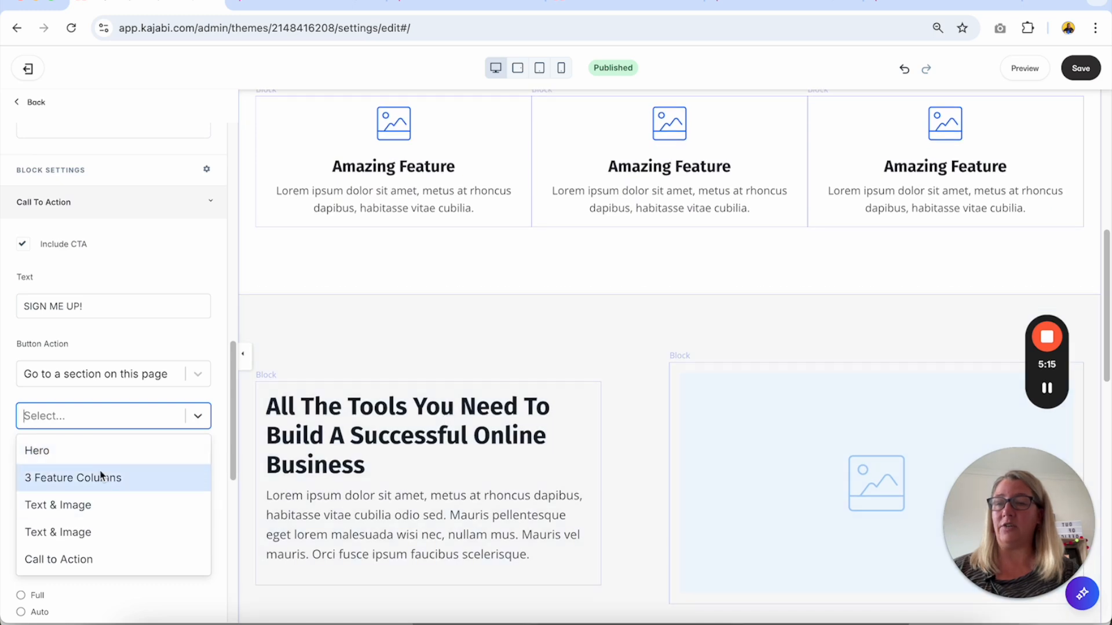
scroll(449, 484, down, 8)
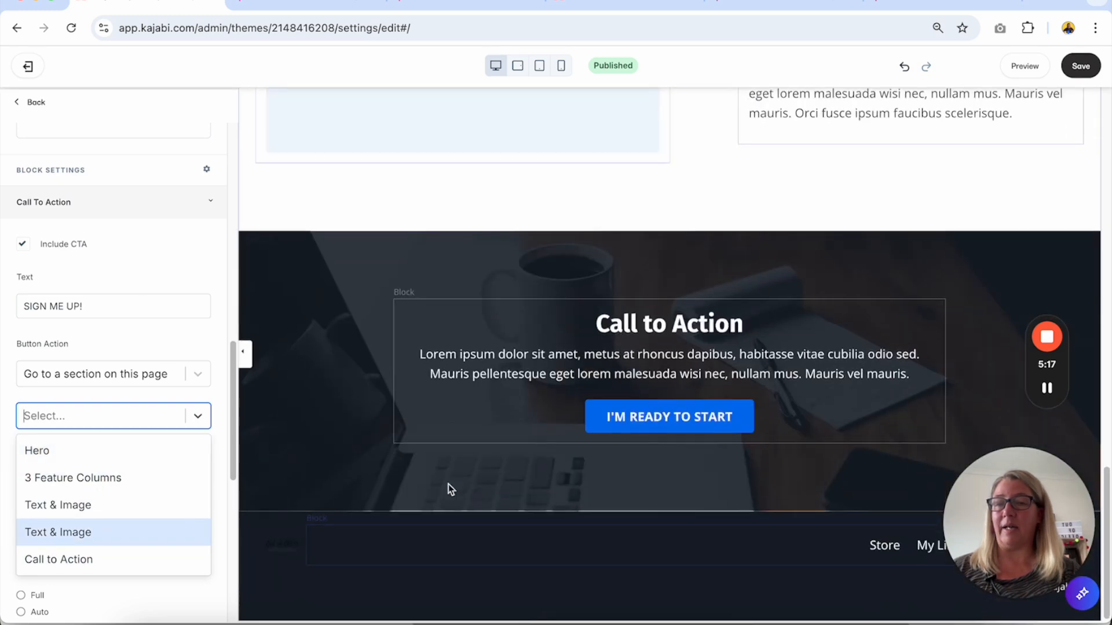
click(122, 572)
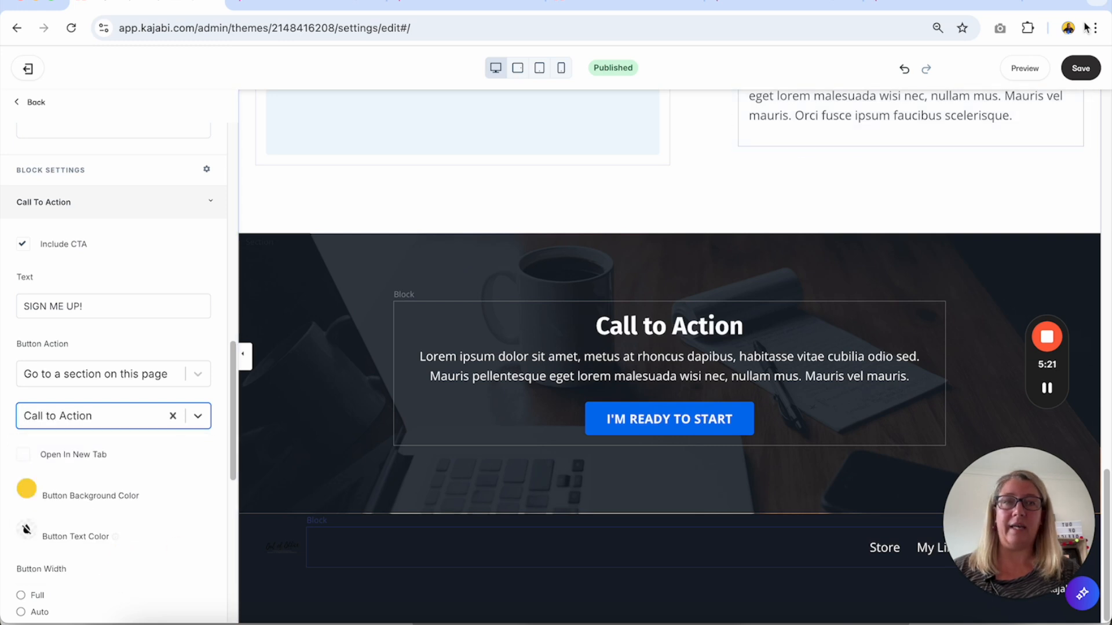
click(1081, 69)
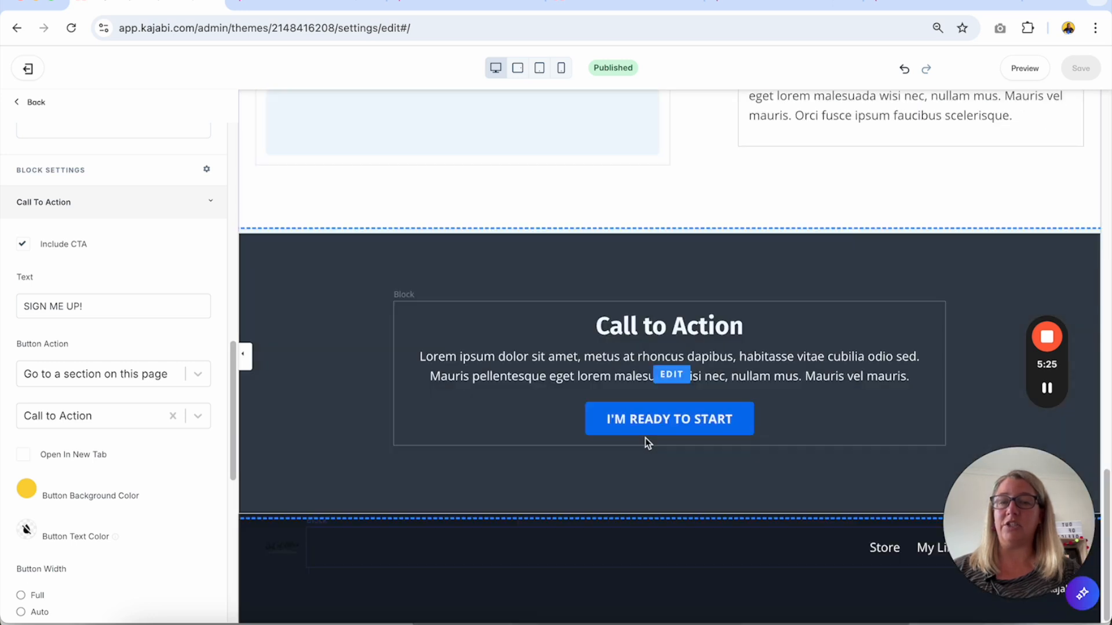
Check the closing I'M READY TO START button's action settings, test the landing page buttons in the preview, and return to the editor.
click(645, 420)
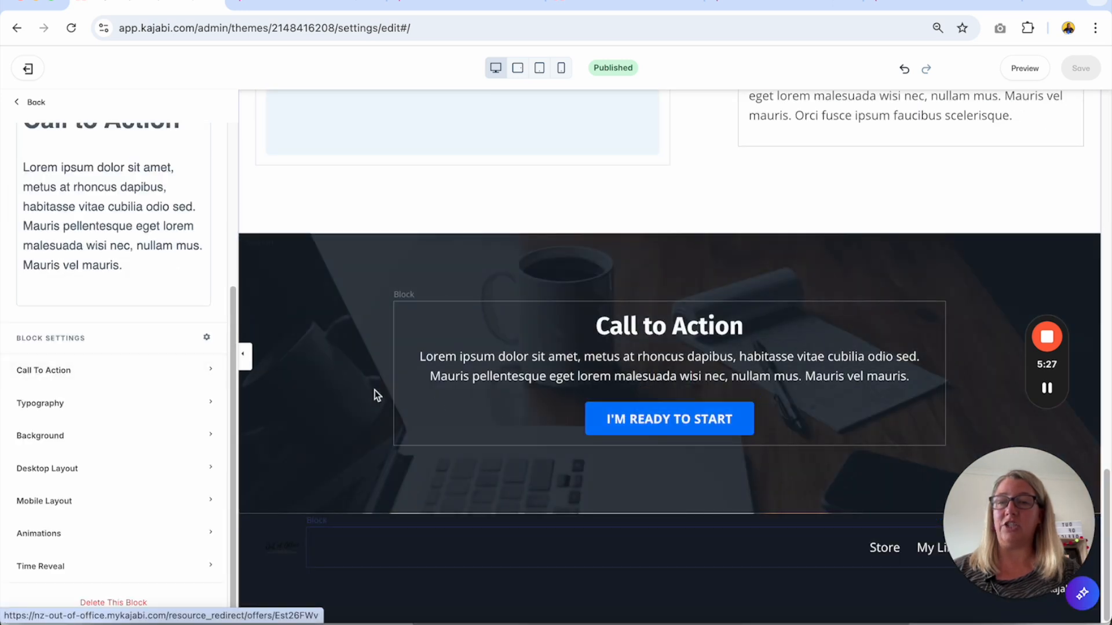
click(171, 366)
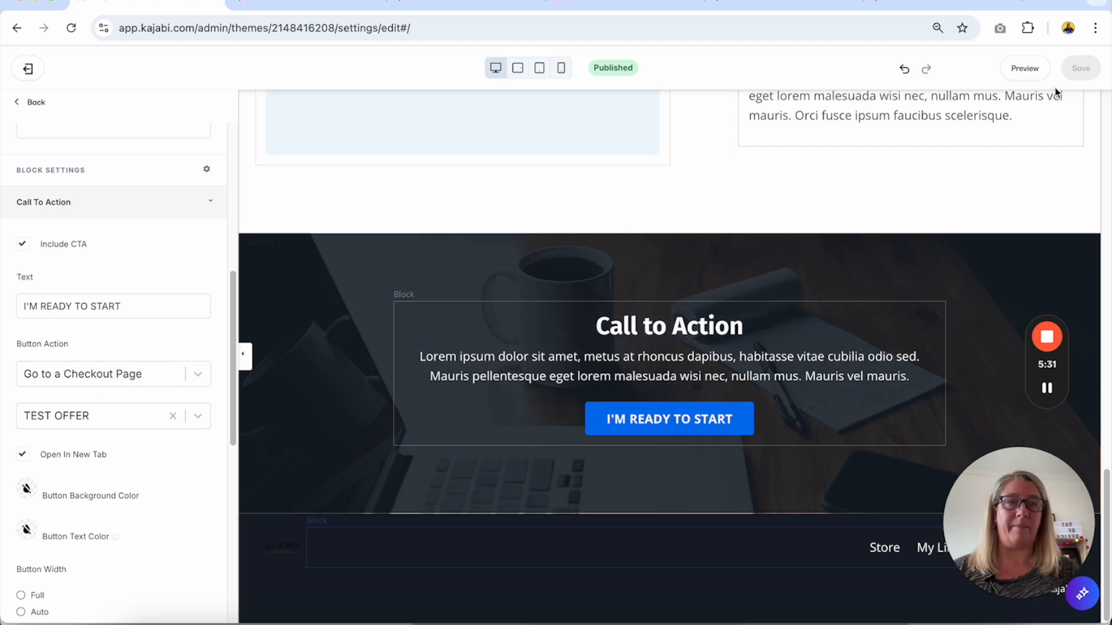
click(1015, 73)
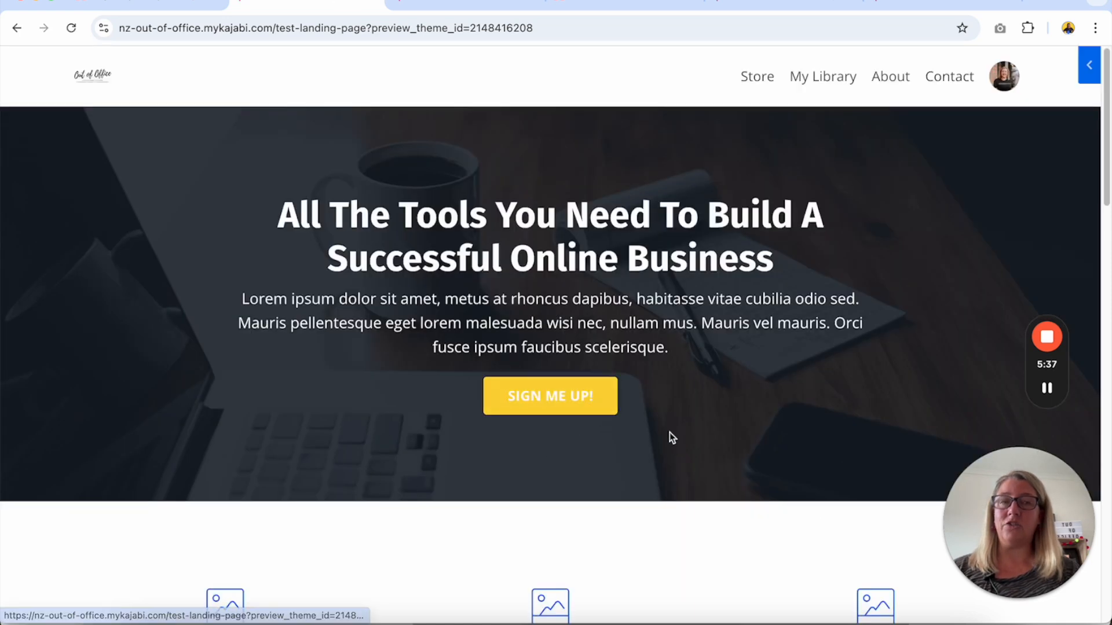
click(587, 400)
click(547, 409)
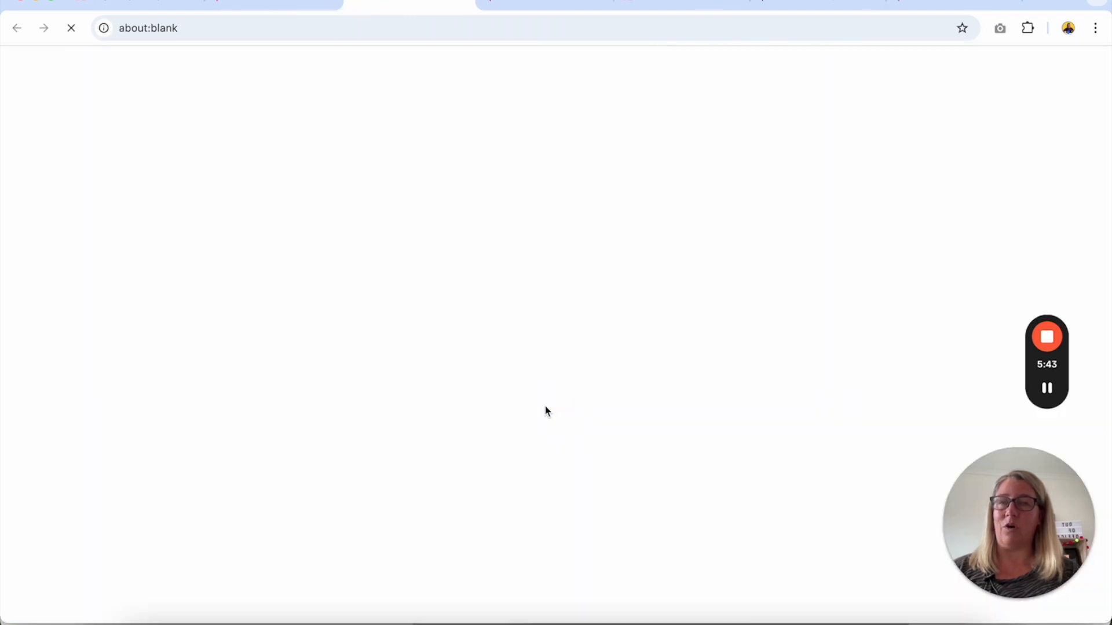
click(253, 3)
click(134, 5)
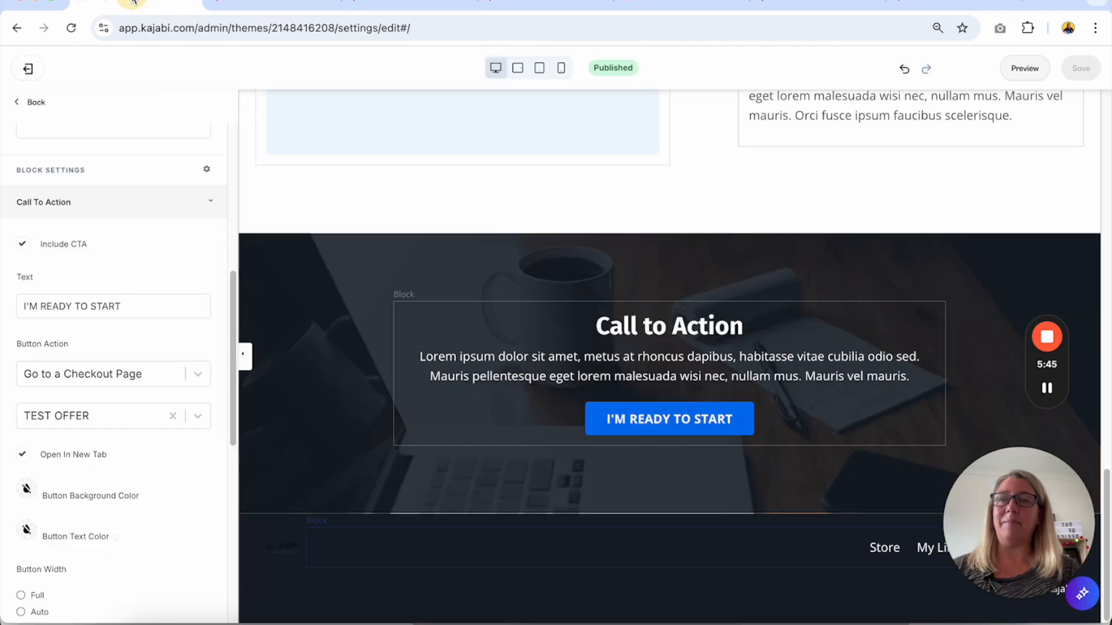
Return to the page's section list, search the available sections for pricing, and add a Pricing Cards section.
scroll(544, 349, up, 10)
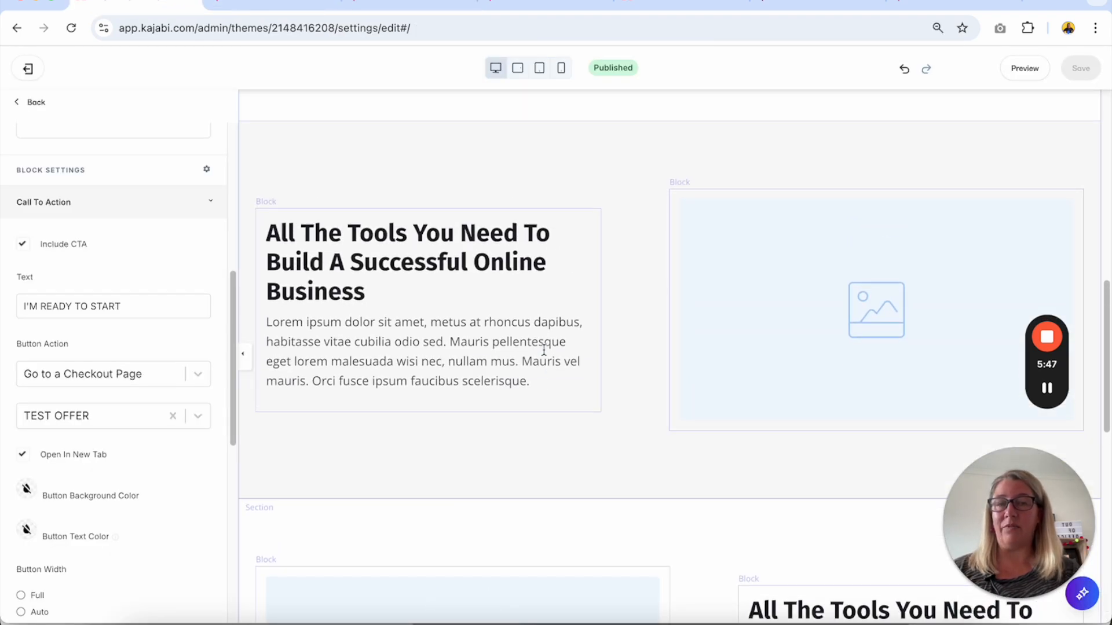
scroll(560, 440, down, 7)
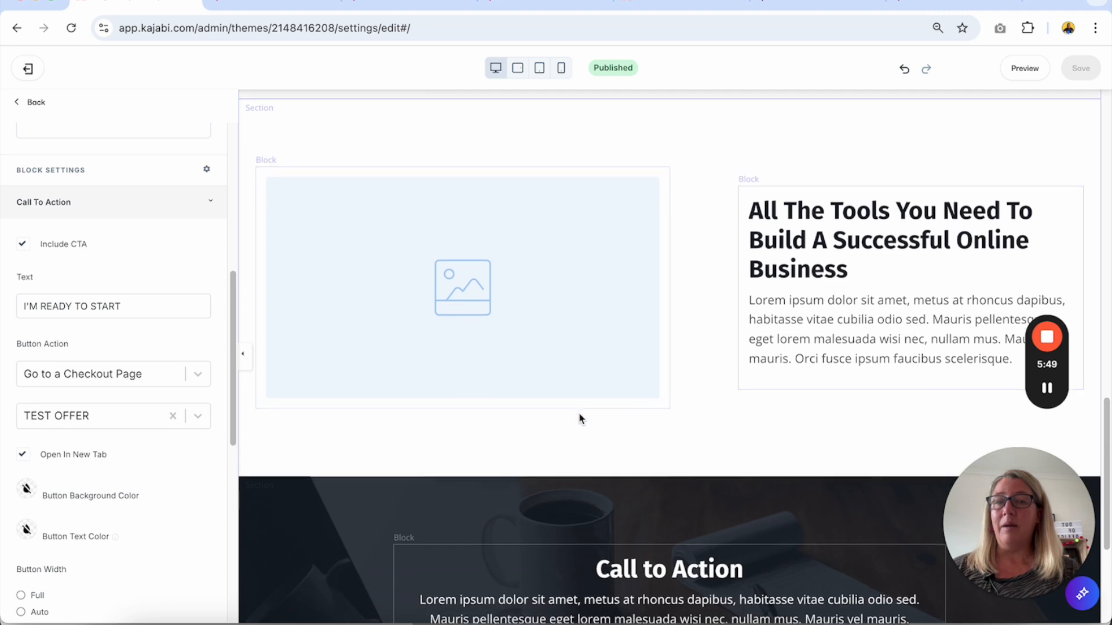
click(36, 104)
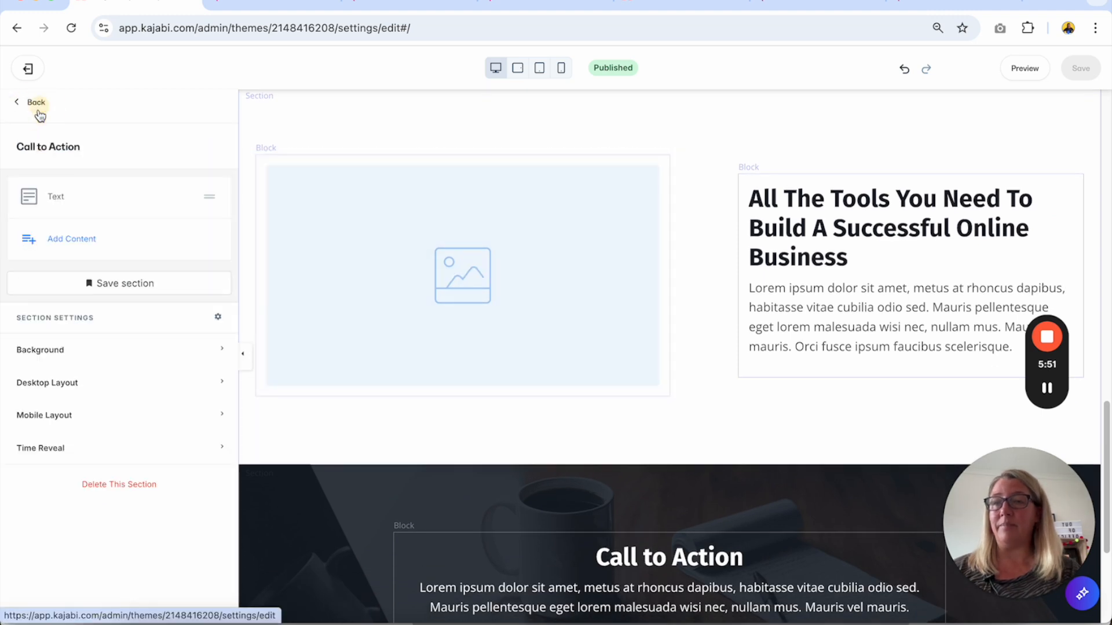
click(36, 104)
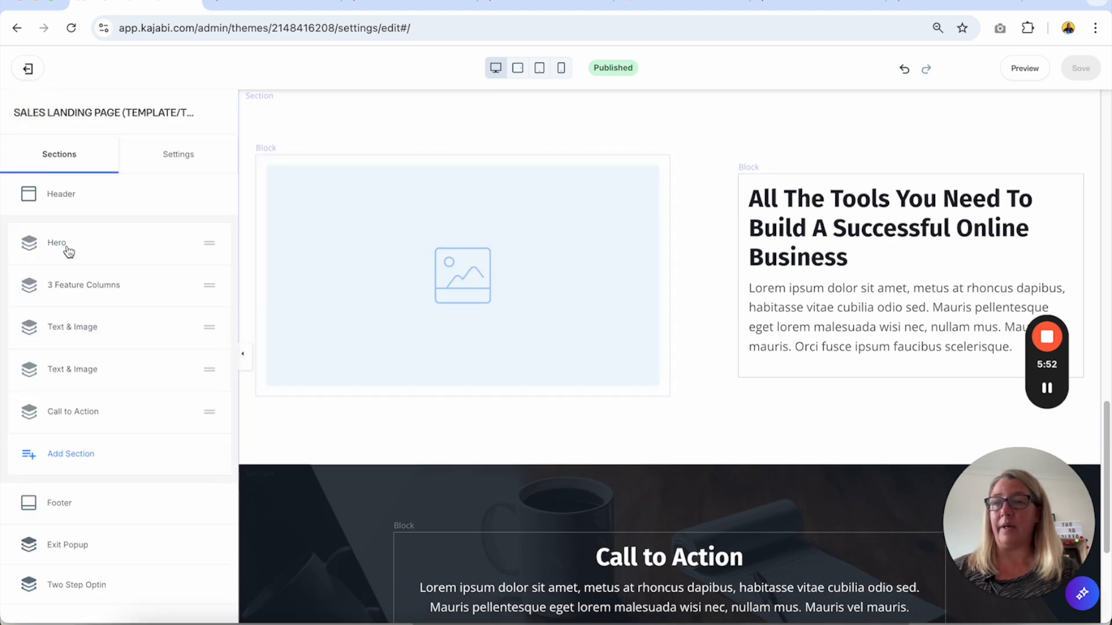
click(72, 453)
scroll(75, 437, down, 4)
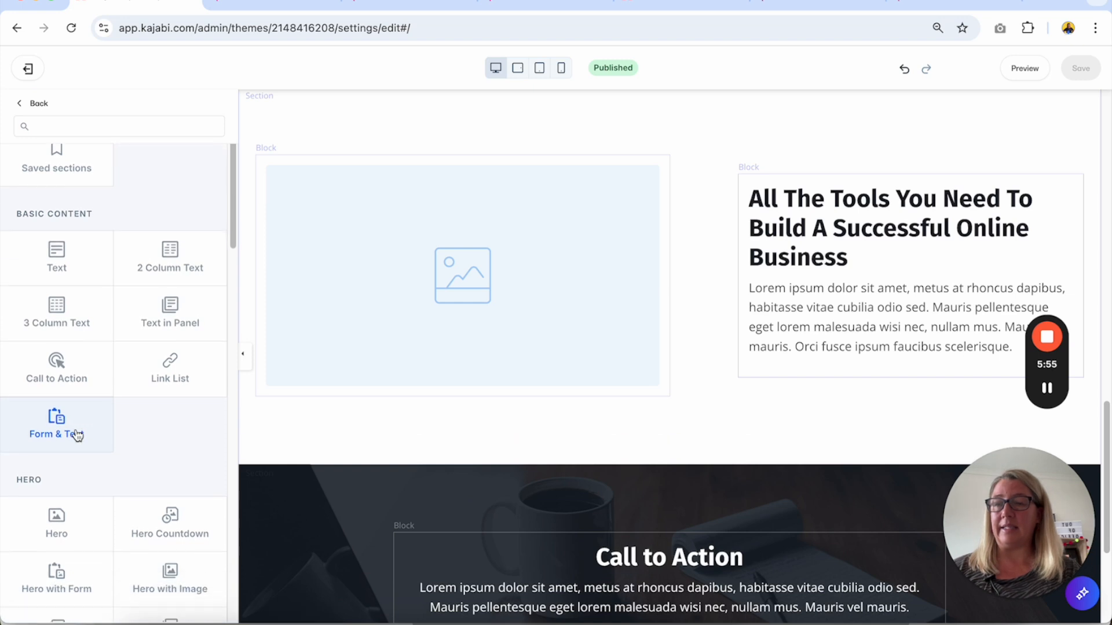
click(103, 127)
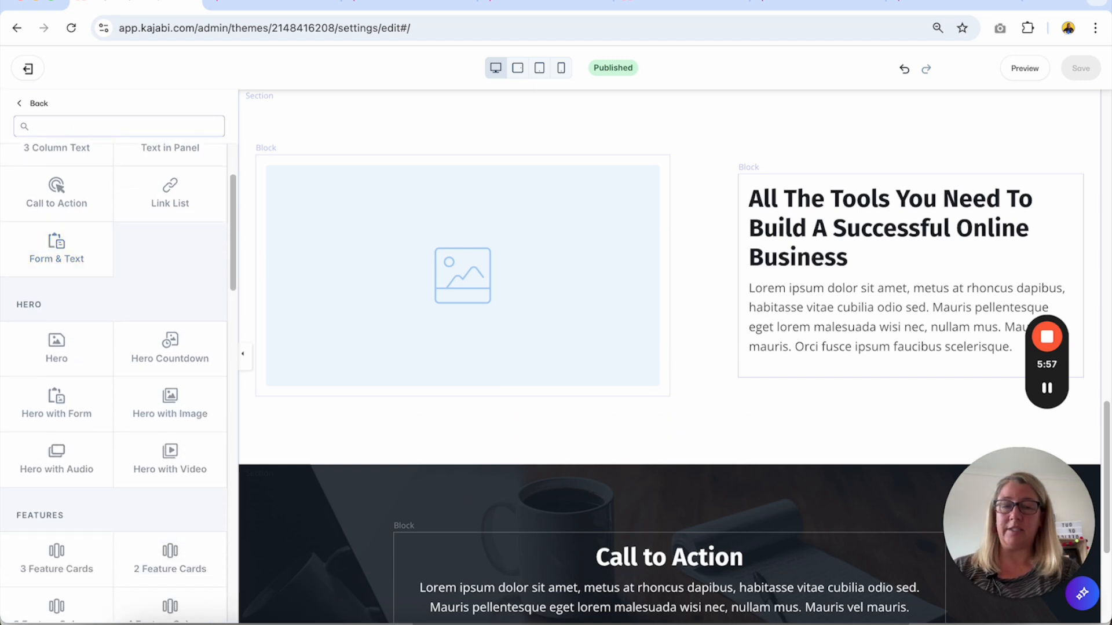
text(pricing)
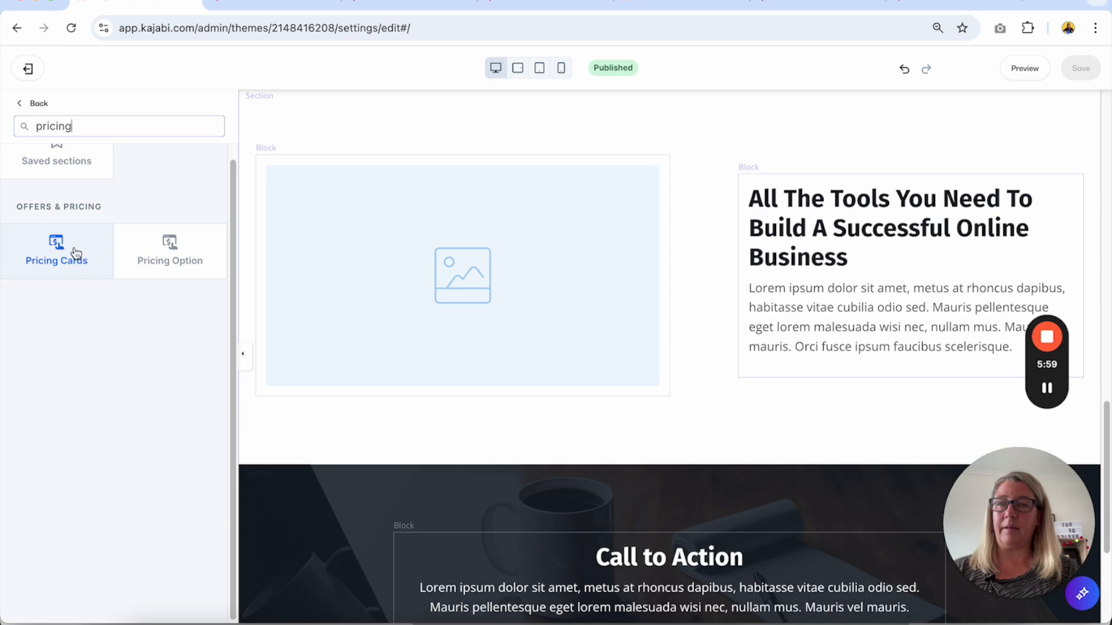
click(72, 248)
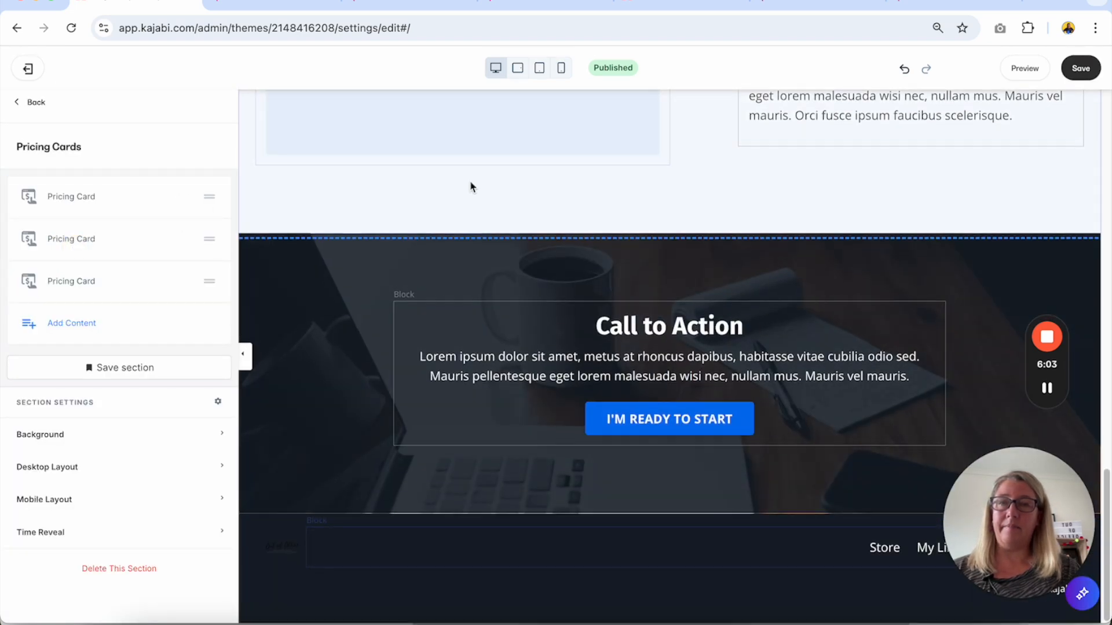
Move the Pricing Cards section above the Call to Action section in the page order.
scroll(470, 187, down, 6)
scroll(471, 186, down, 3)
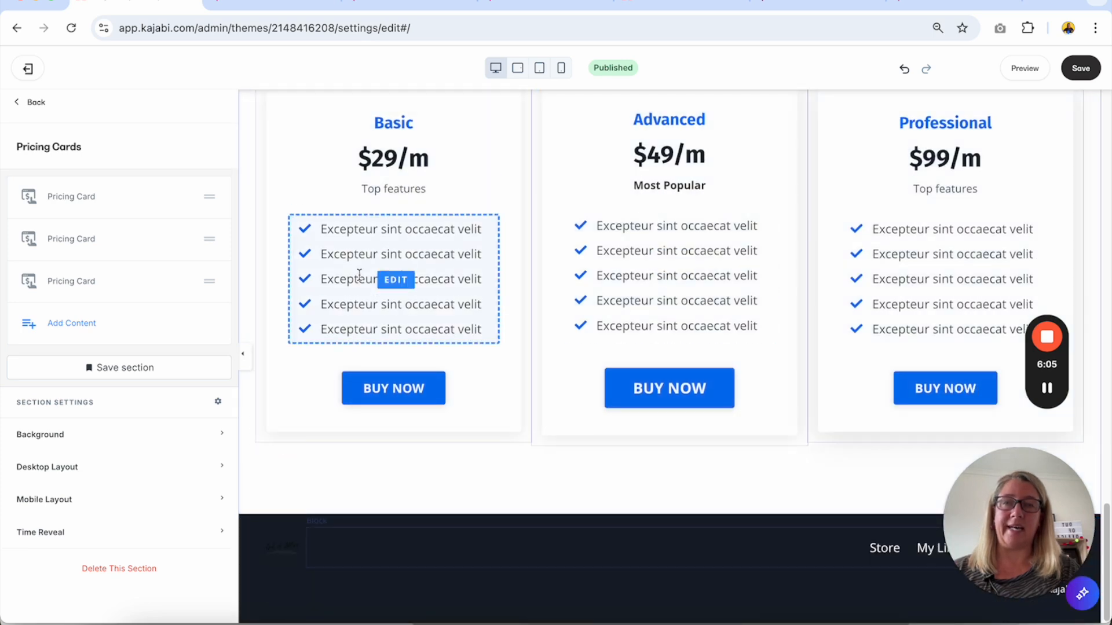
scroll(455, 362, up, 2)
click(35, 104)
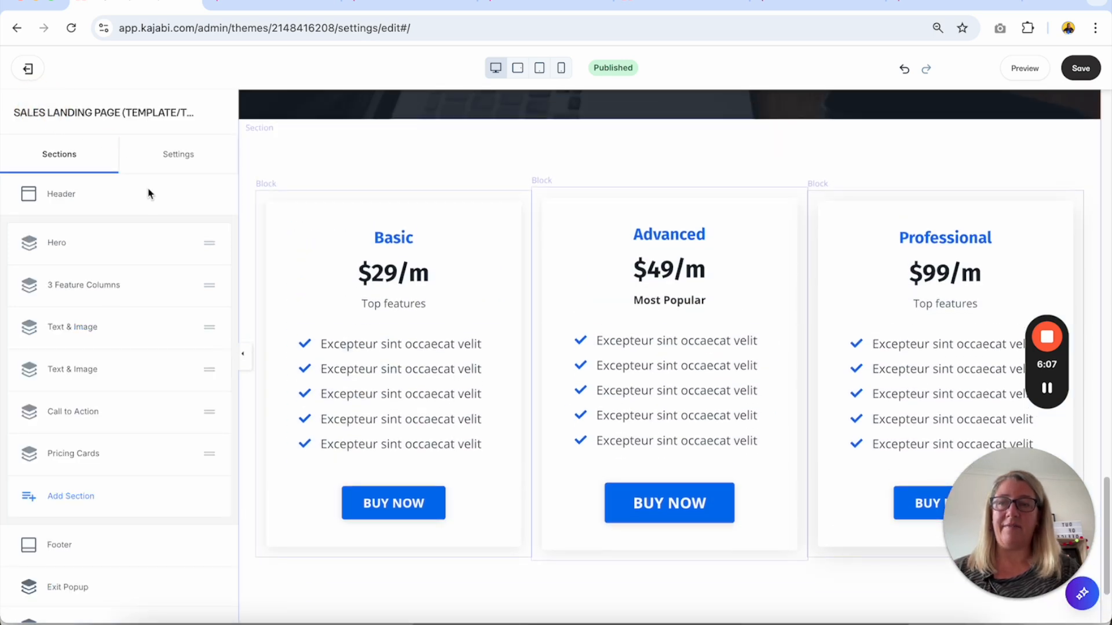
drag(209, 453, 211, 412)
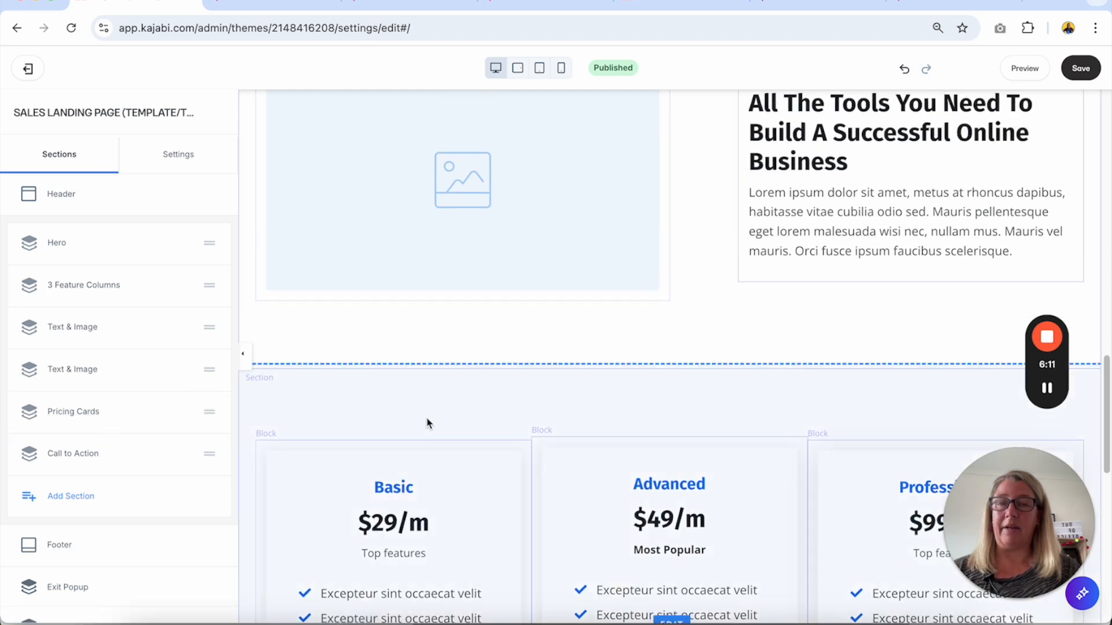
Set the Basic pricing card's BUY NOW button to Go to a Checkout Page with TEST OFFER as the offer.
scroll(426, 417, down, 4)
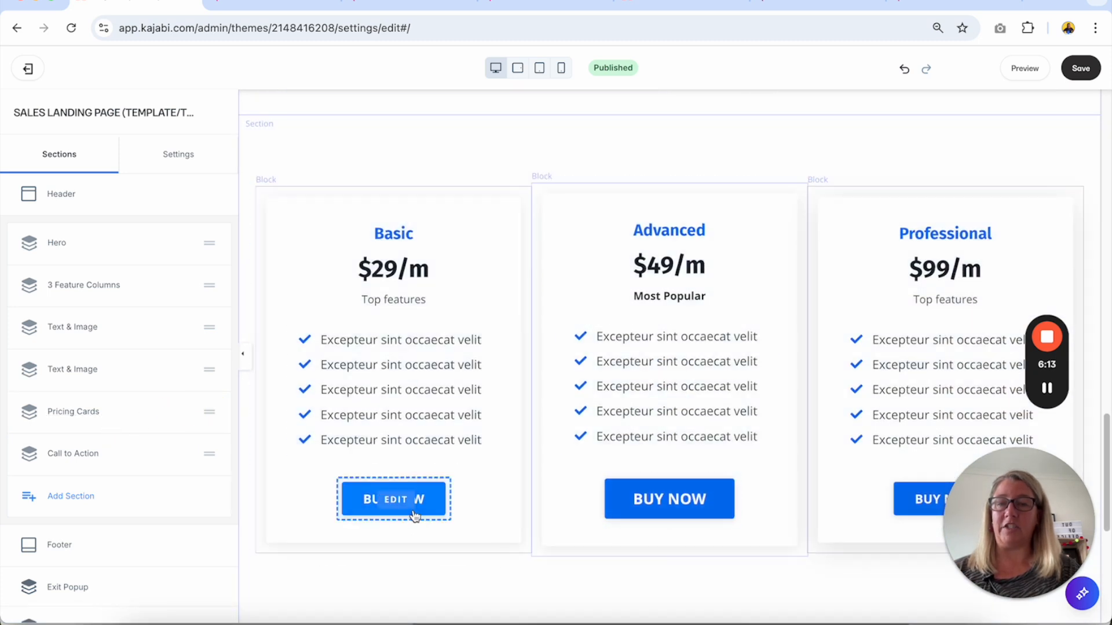
click(416, 514)
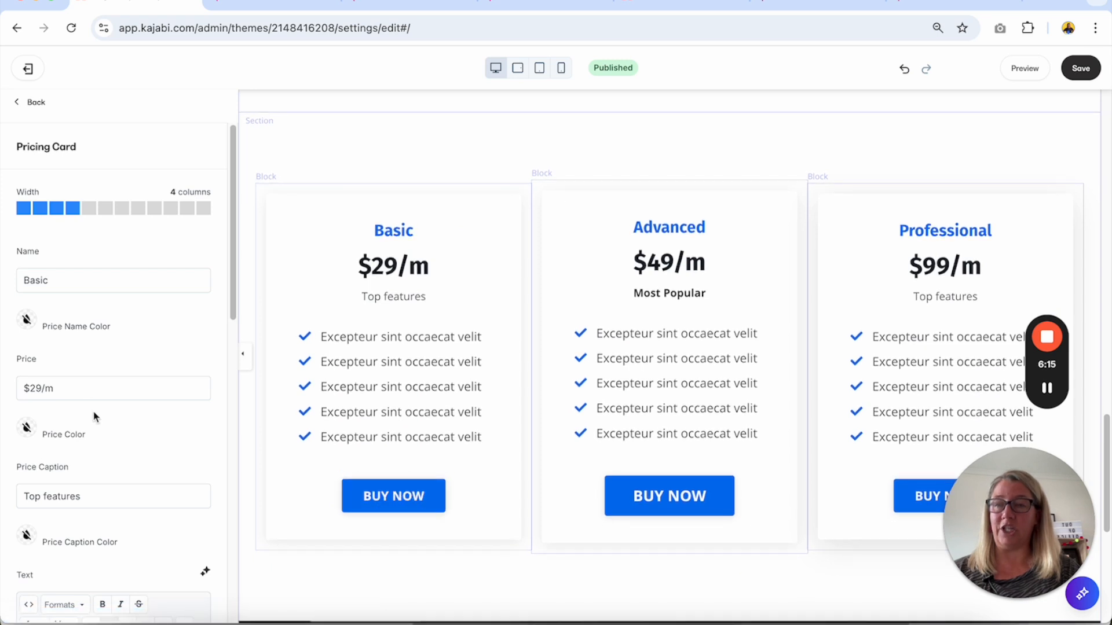
scroll(96, 416, down, 8)
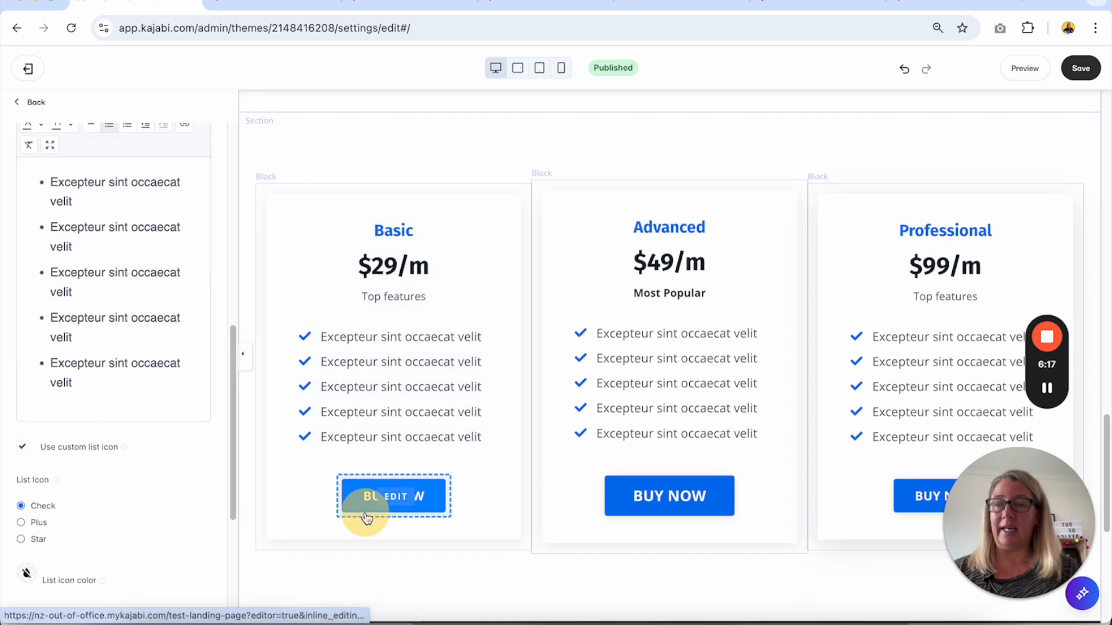
scroll(99, 467, down, 5)
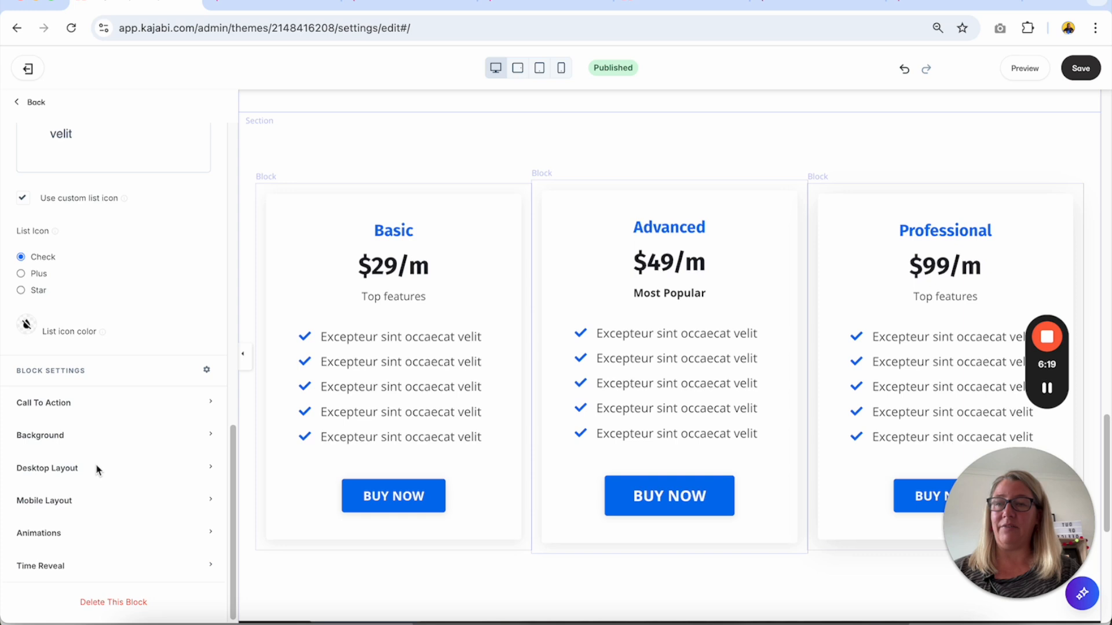
click(85, 396)
scroll(84, 402, down, 2)
click(90, 405)
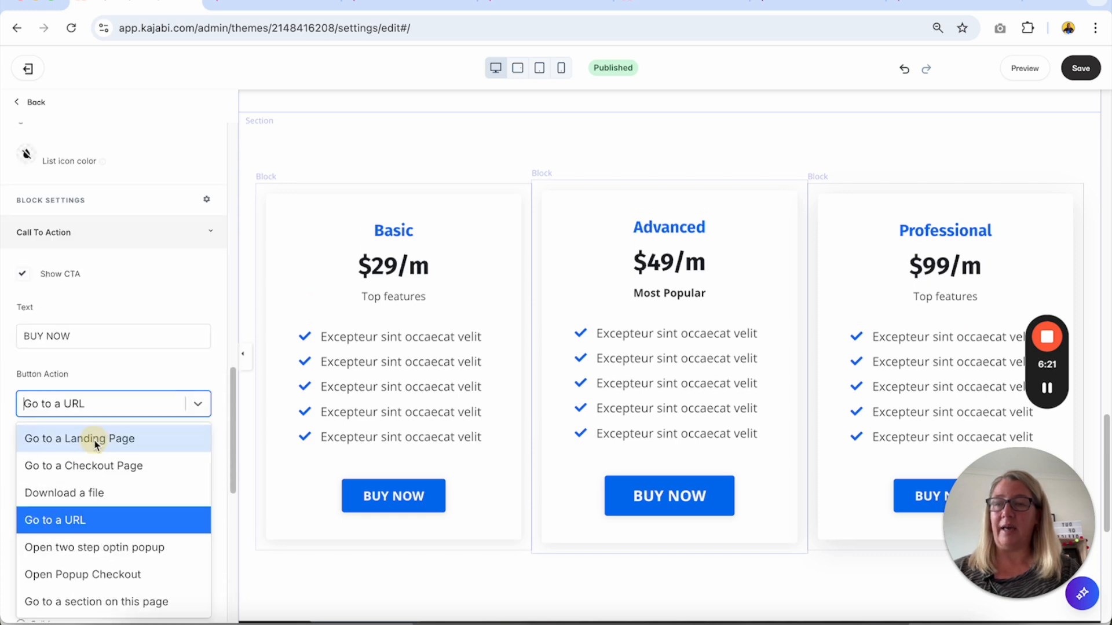
click(93, 472)
click(93, 447)
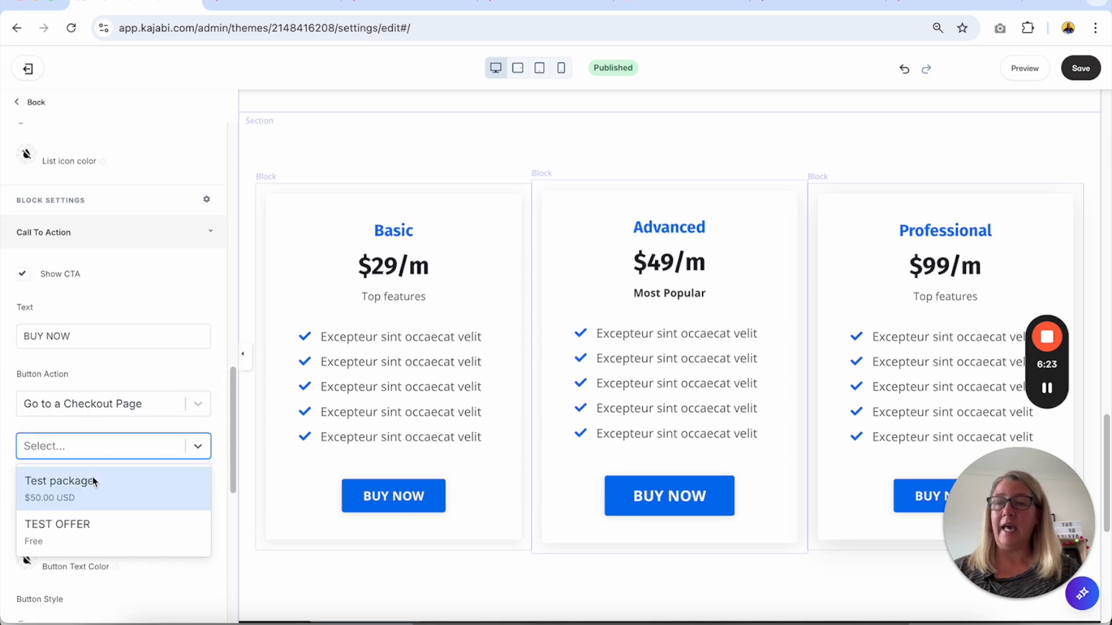
click(90, 524)
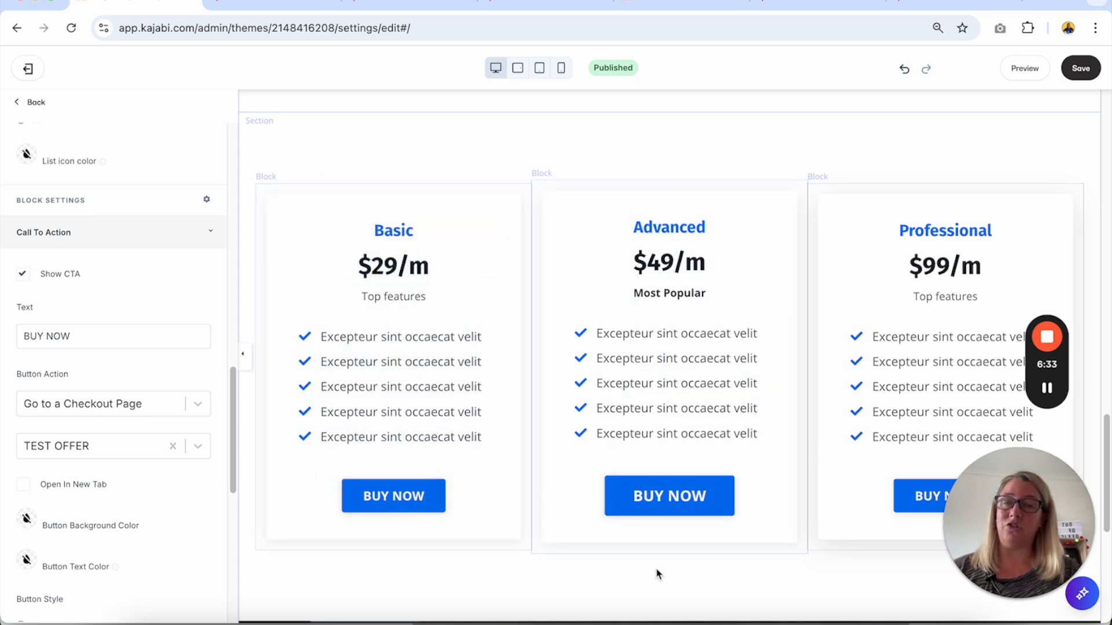
Set the Advanced pricing card's BUY NOW button to Go to a Checkout Page, choose its offer, and save the page.
click(650, 506)
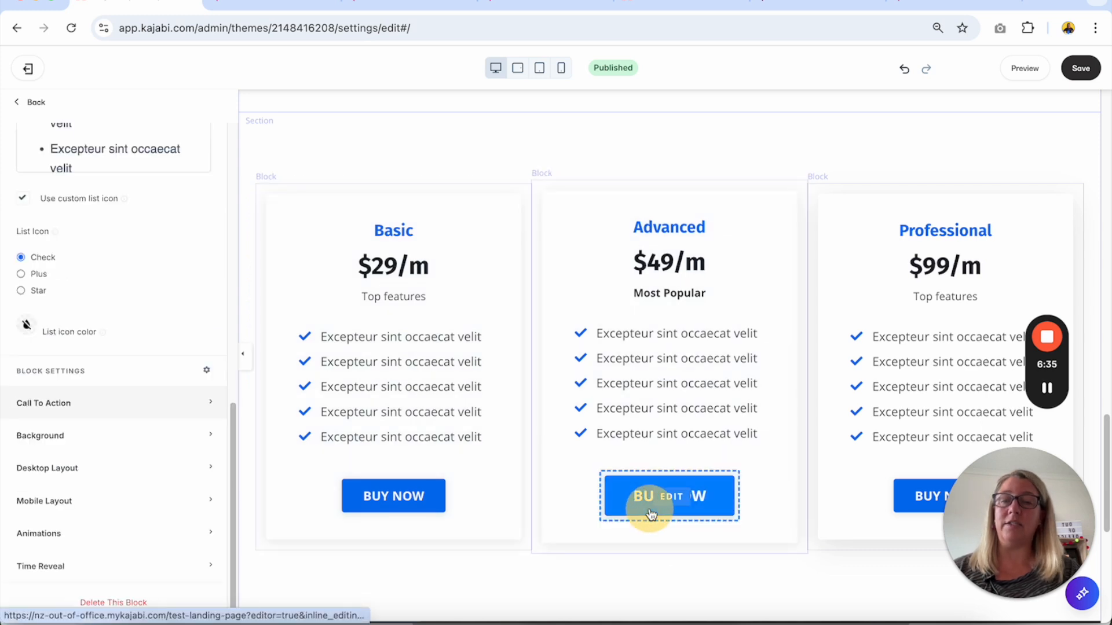
click(207, 403)
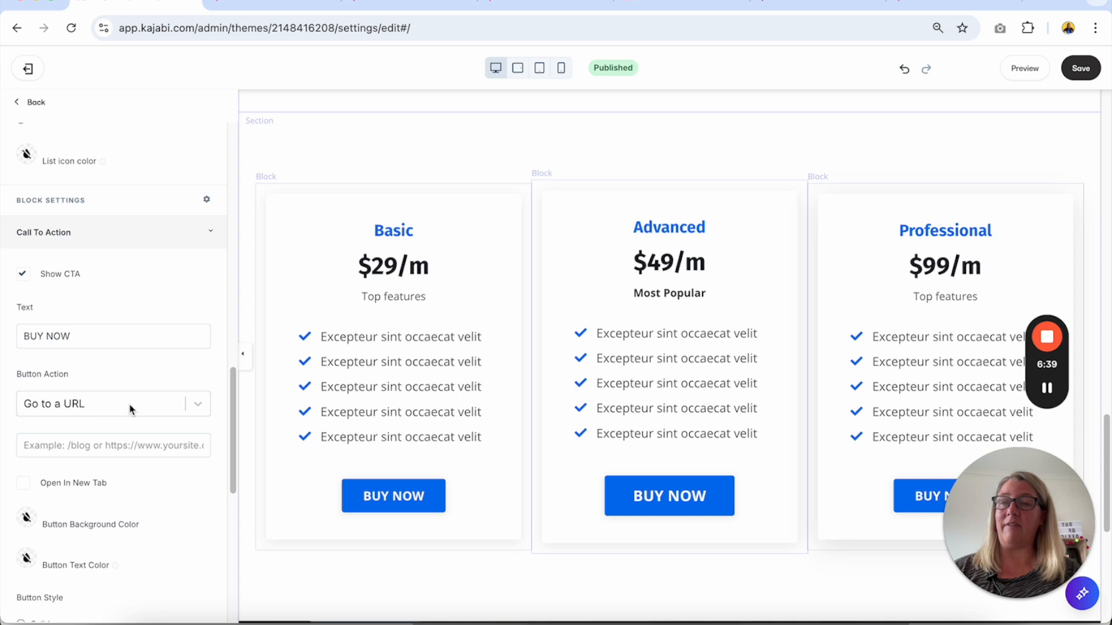
click(131, 409)
click(120, 465)
click(131, 449)
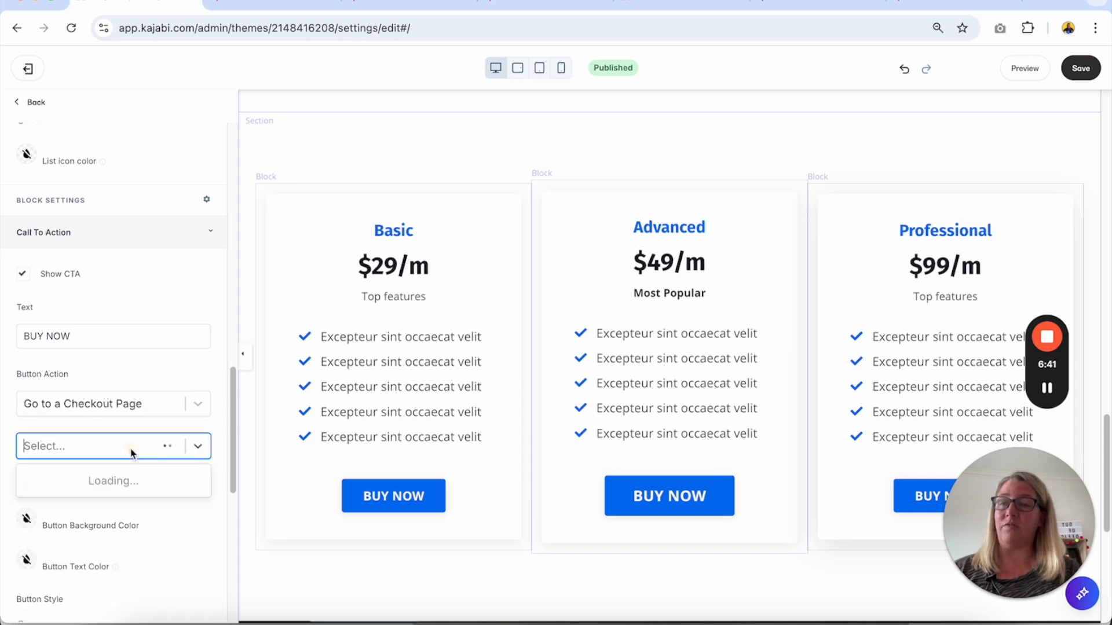
click(173, 516)
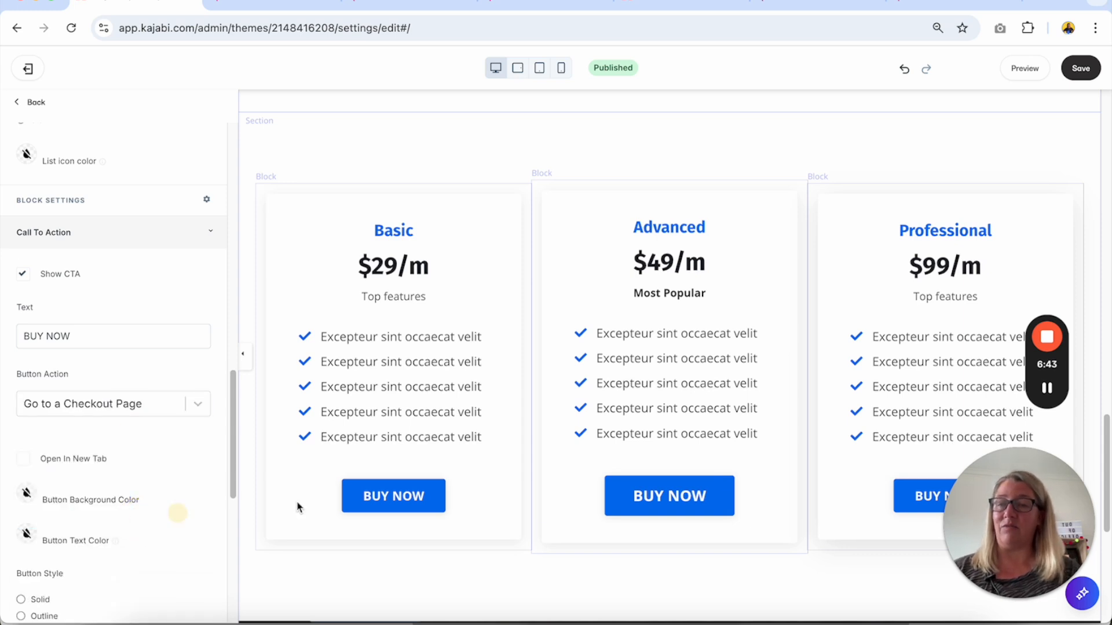
click(561, 575)
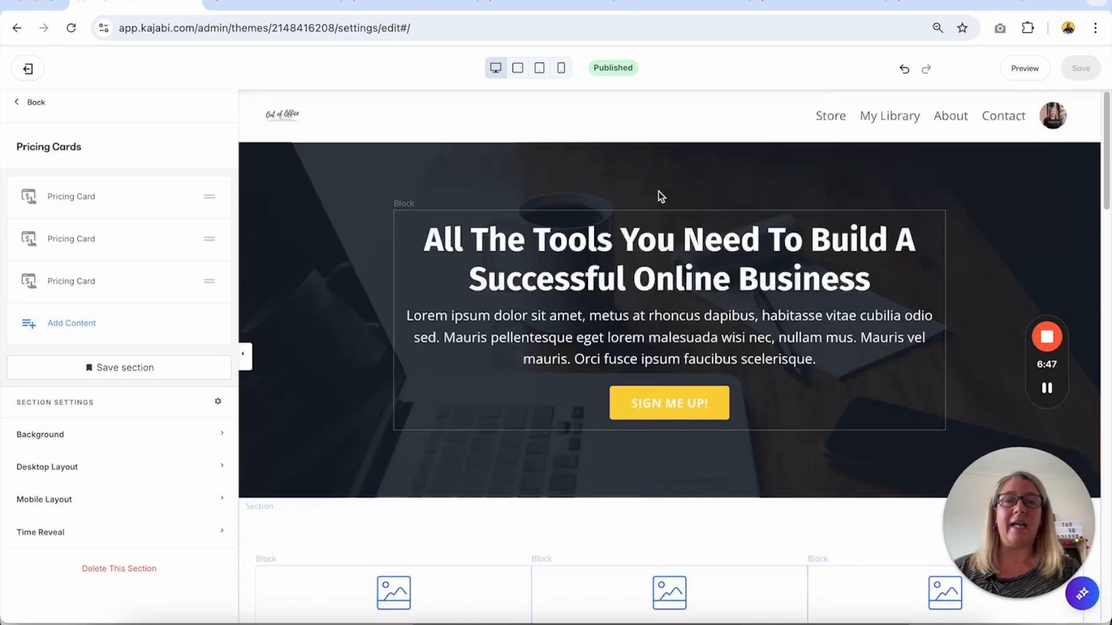
Set the hero's SIGN ME UP! button to go to the Pricing Cards section on this page, and save the page.
click(659, 409)
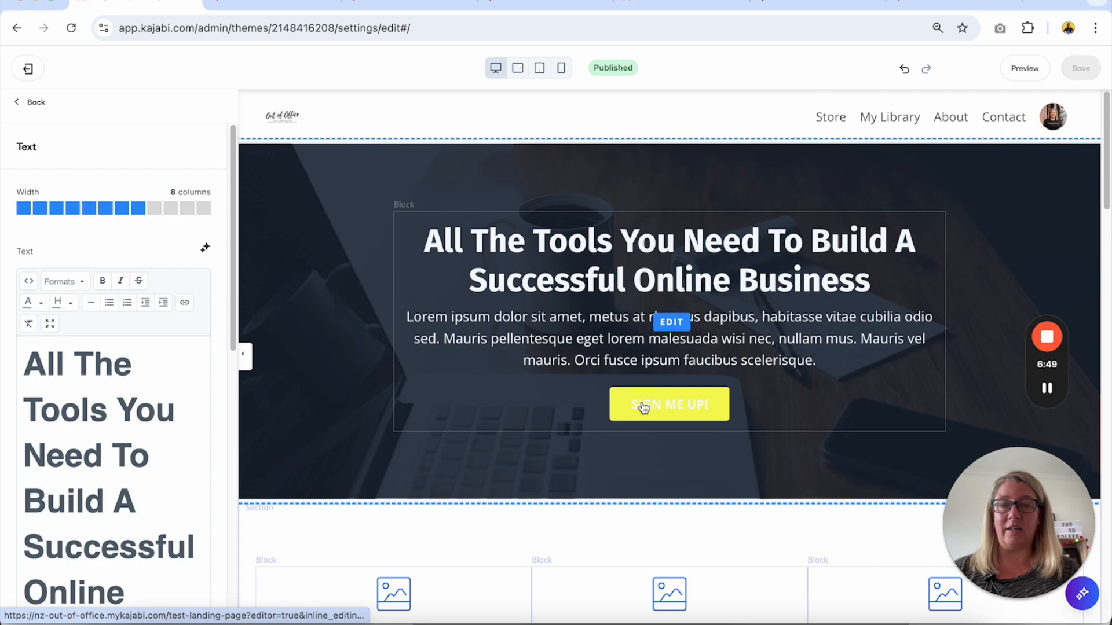
scroll(641, 402, down, 15)
scroll(404, 267, up, 15)
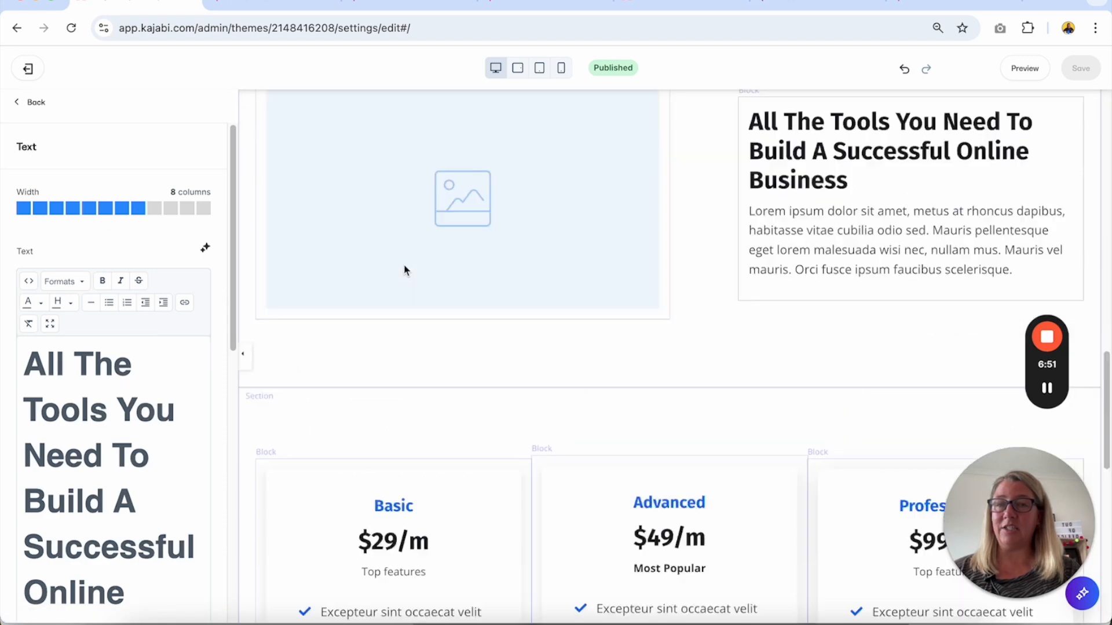
scroll(169, 474, down, 10)
click(95, 377)
scroll(95, 376, down, 5)
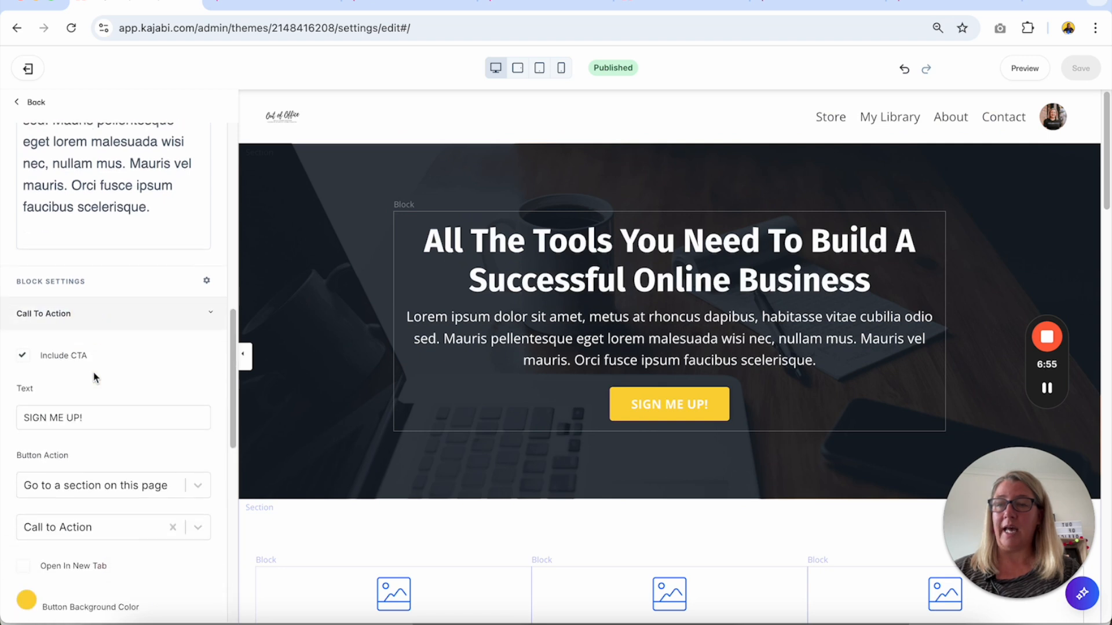
click(100, 379)
click(100, 378)
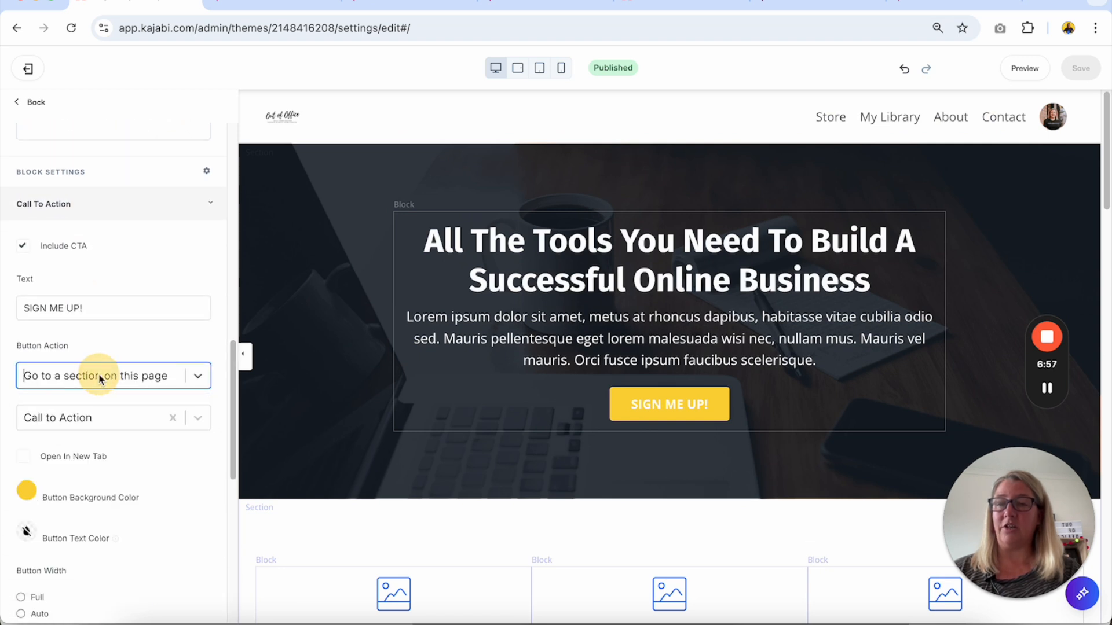
click(108, 417)
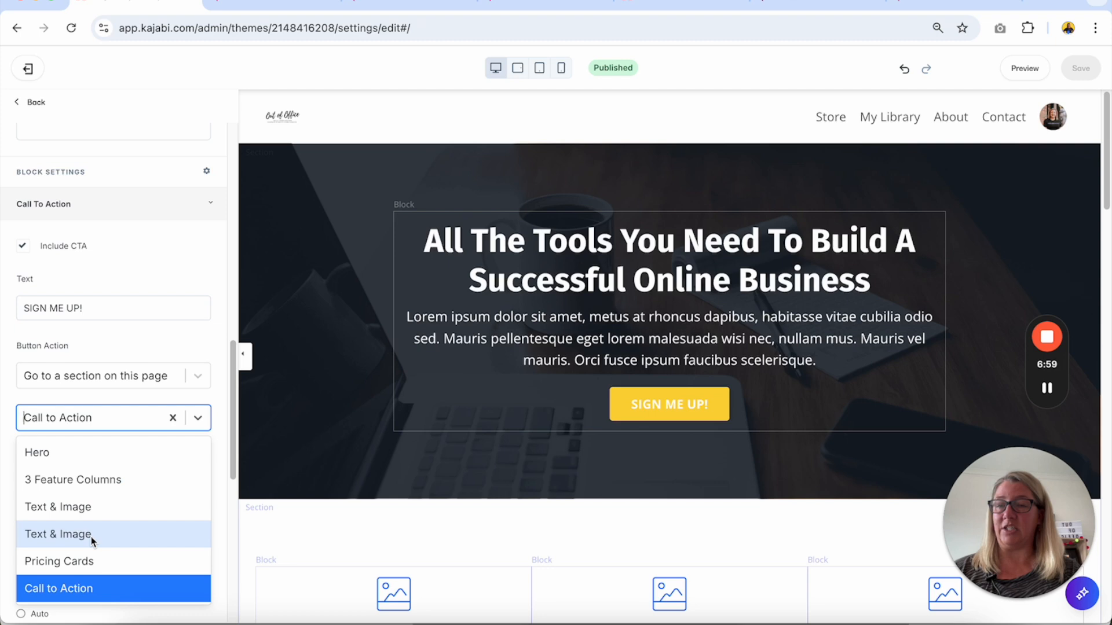
click(82, 561)
click(1081, 68)
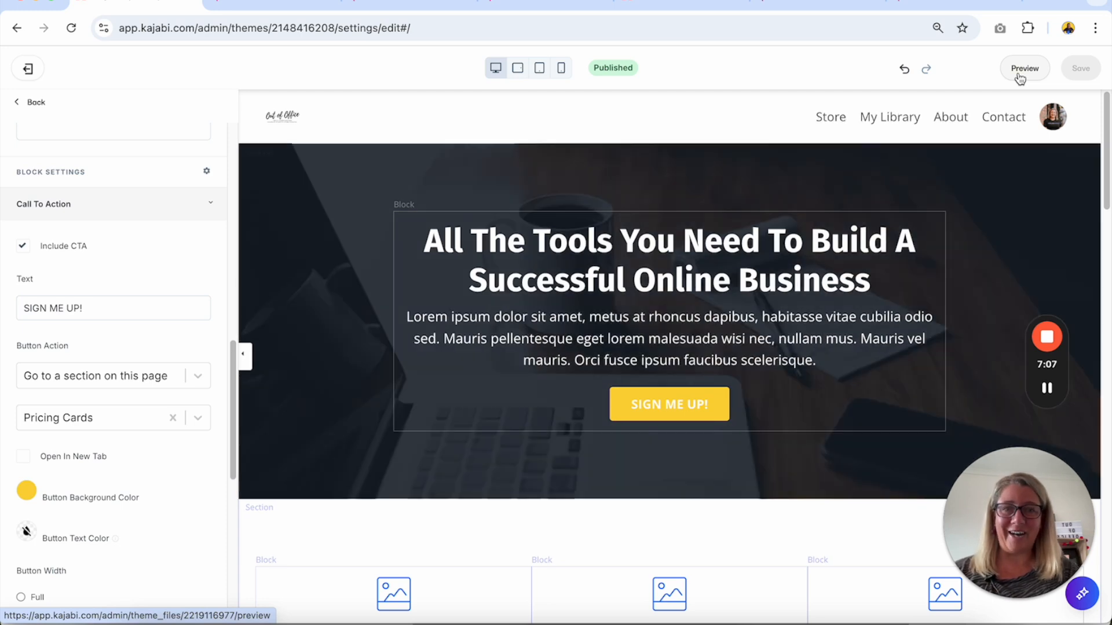
Preview the landing page, test the SIGN ME UP! button, and review the pricing cards and Call to Action section.
click(1021, 69)
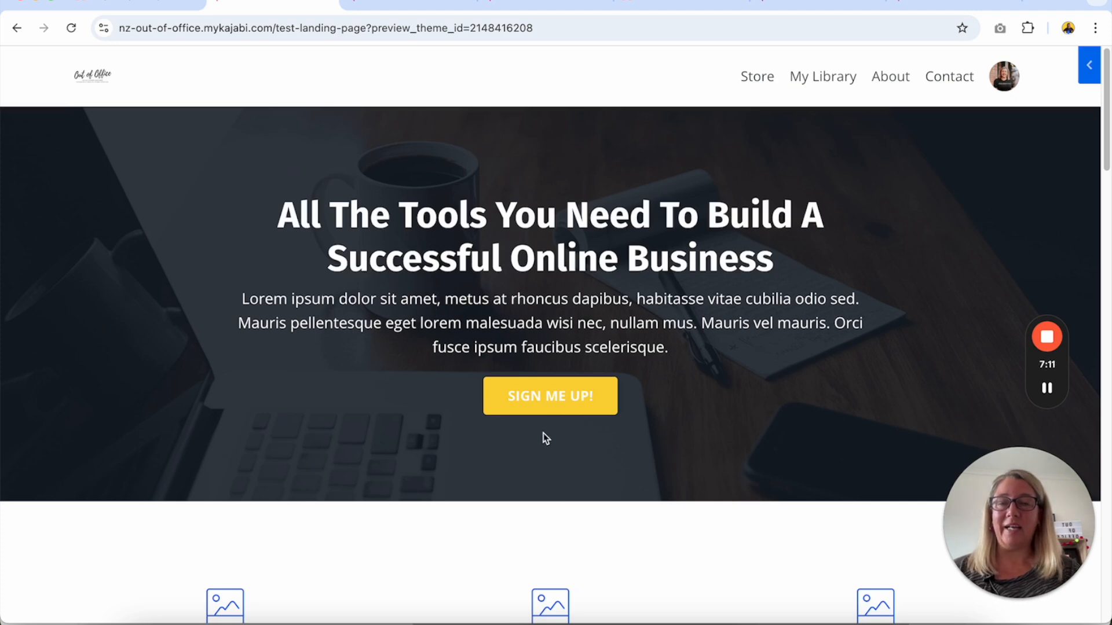
click(573, 402)
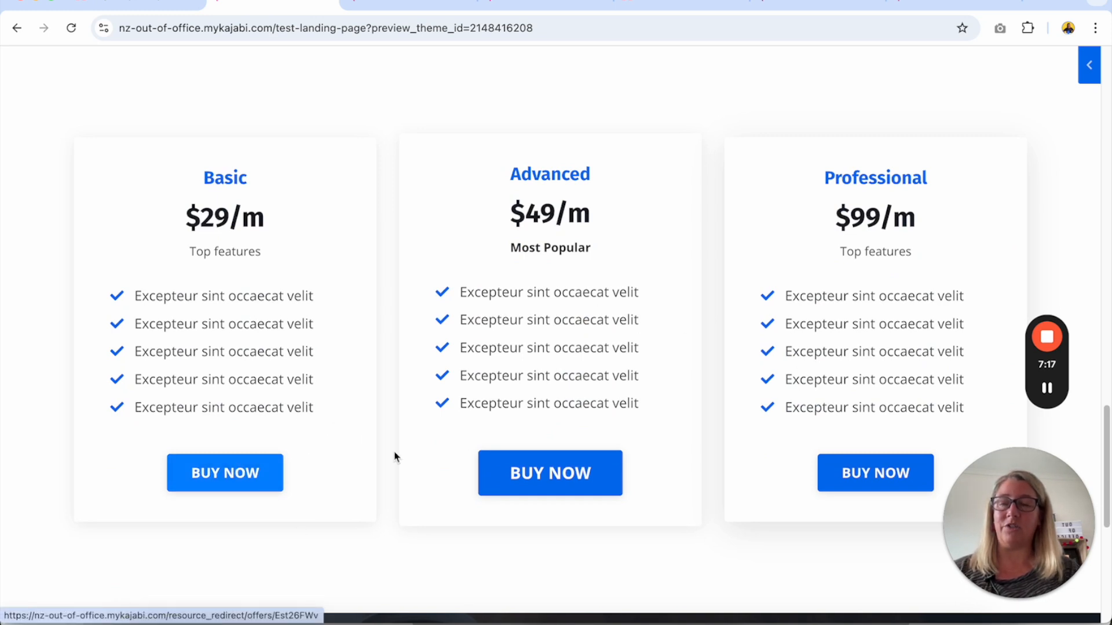
scroll(474, 498, down, 2)
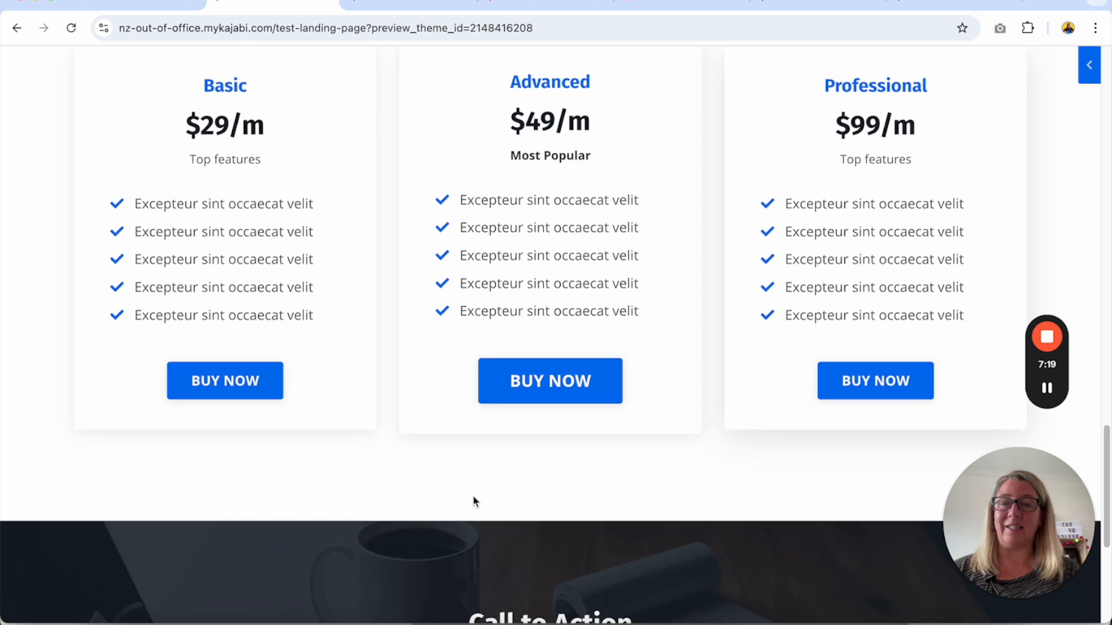
scroll(474, 498, down, 4)
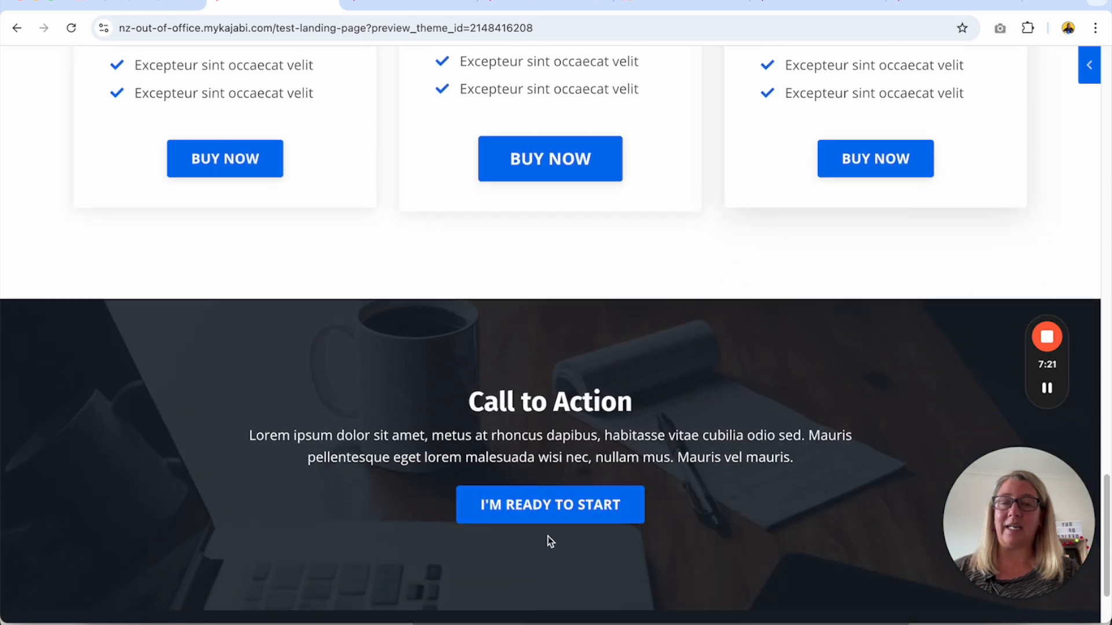
scroll(553, 539, down, 3)
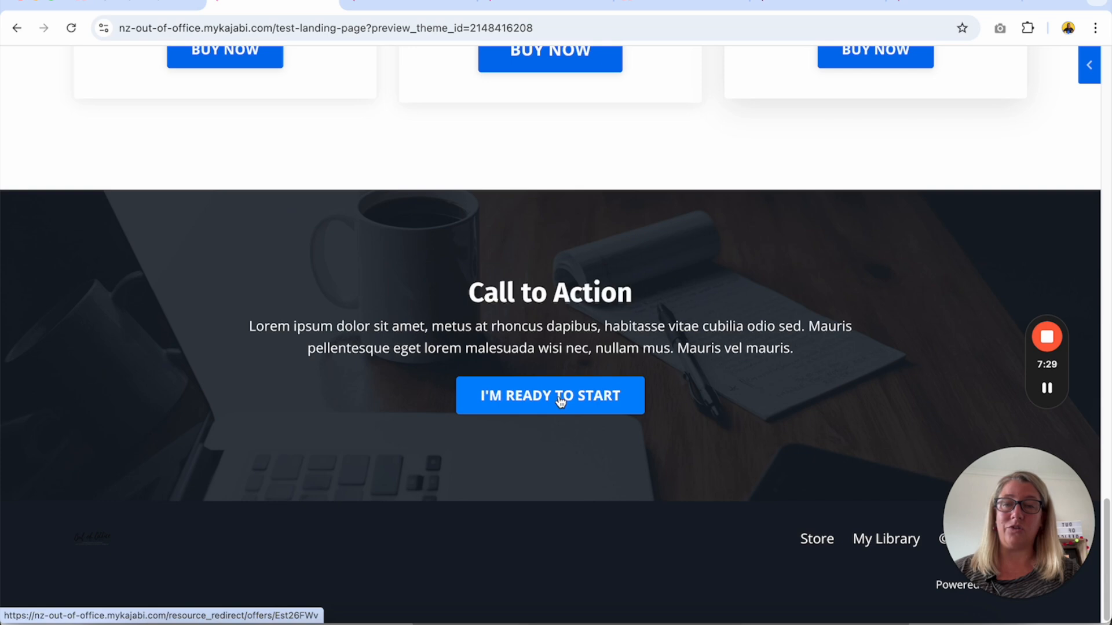
Return to the page editor and open the Call To Action settings of the I'M READY TO START button's block.
click(164, 7)
scroll(373, 348, down, 3)
scroll(373, 373, down, 15)
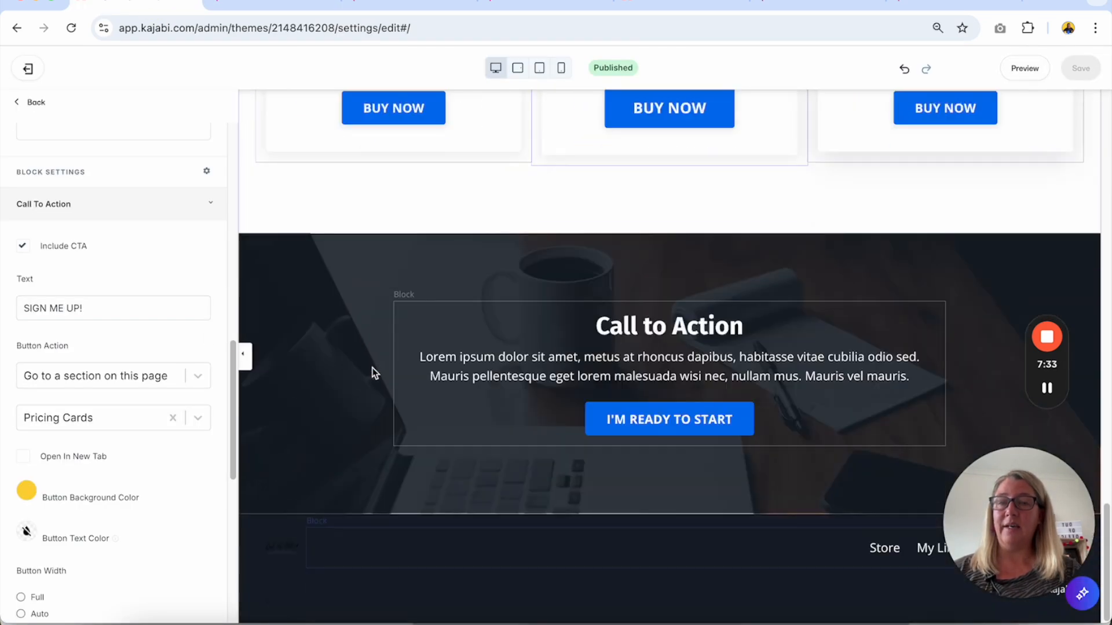
click(585, 419)
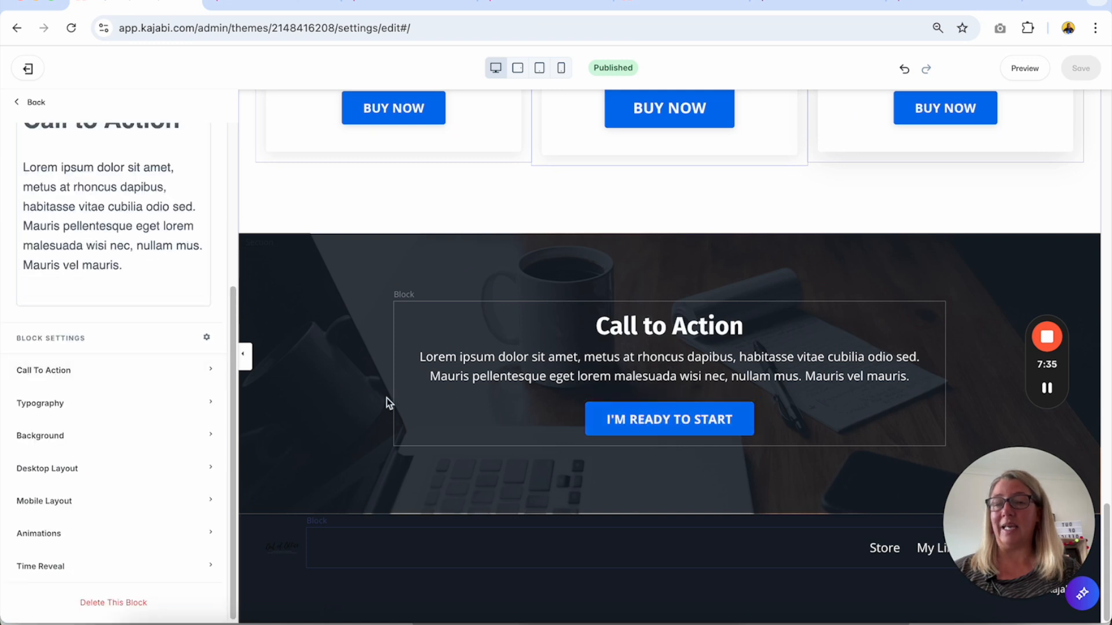
click(181, 370)
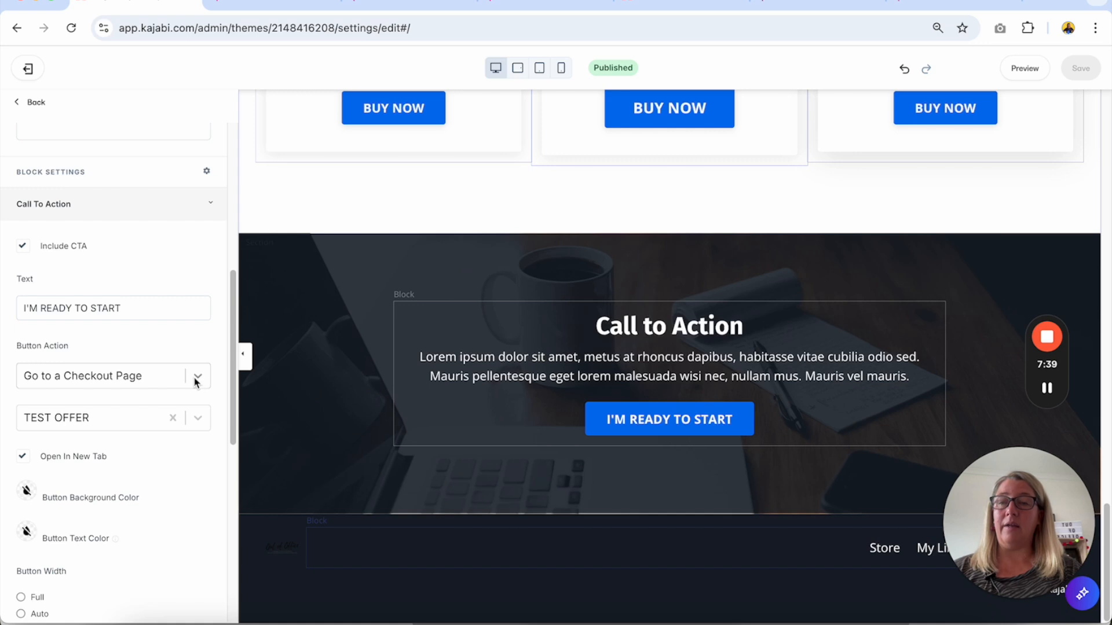
Try Go to a URL as the I'M READY TO START button's action.
click(197, 378)
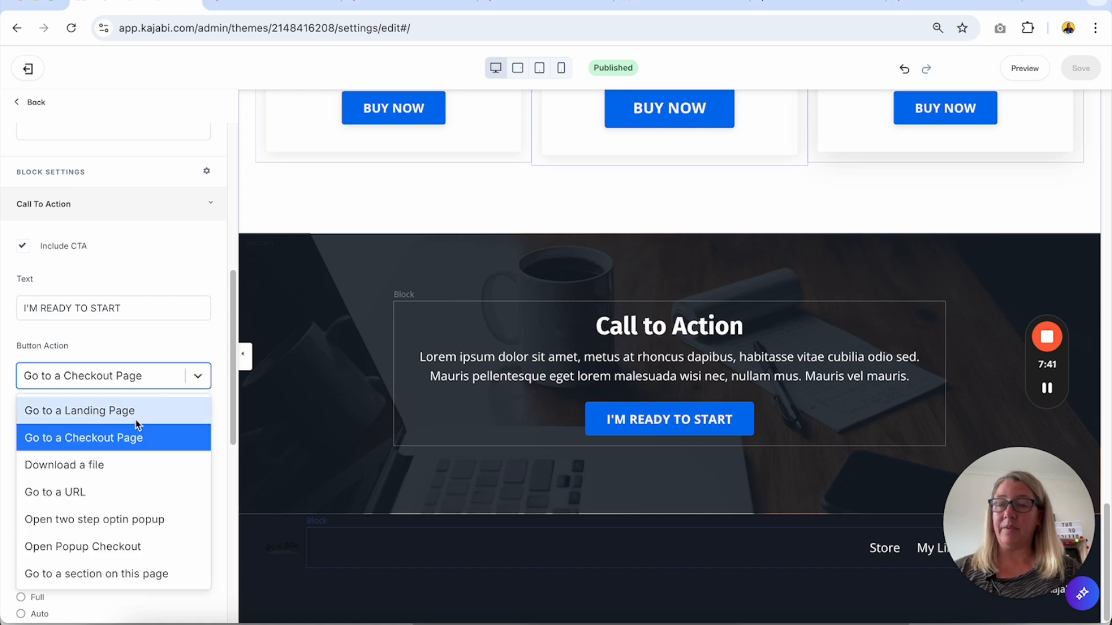
click(97, 494)
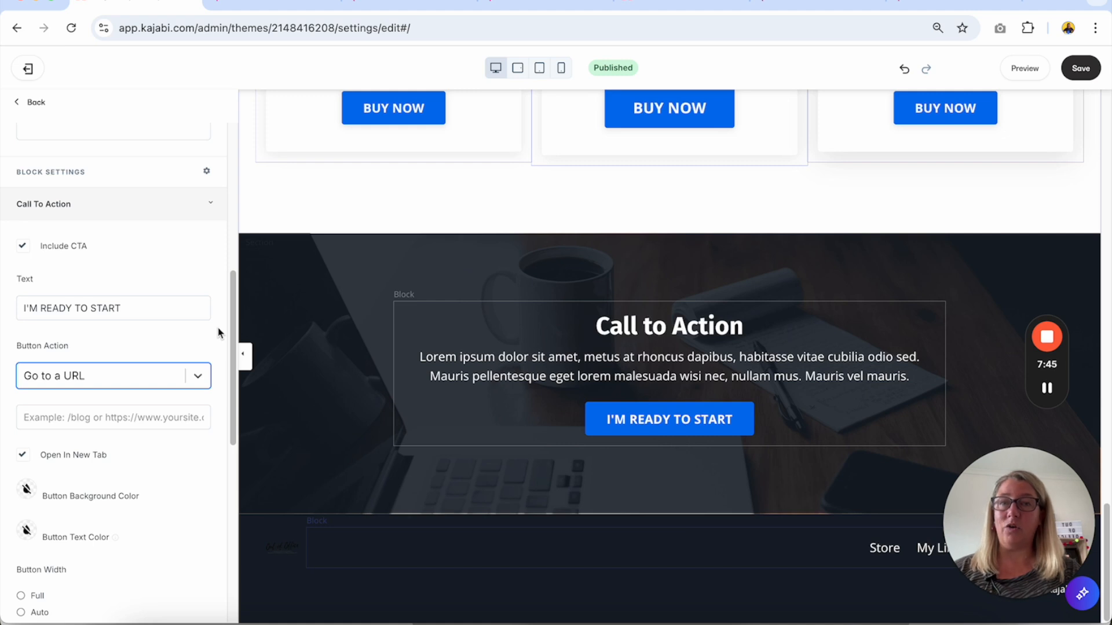
click(110, 415)
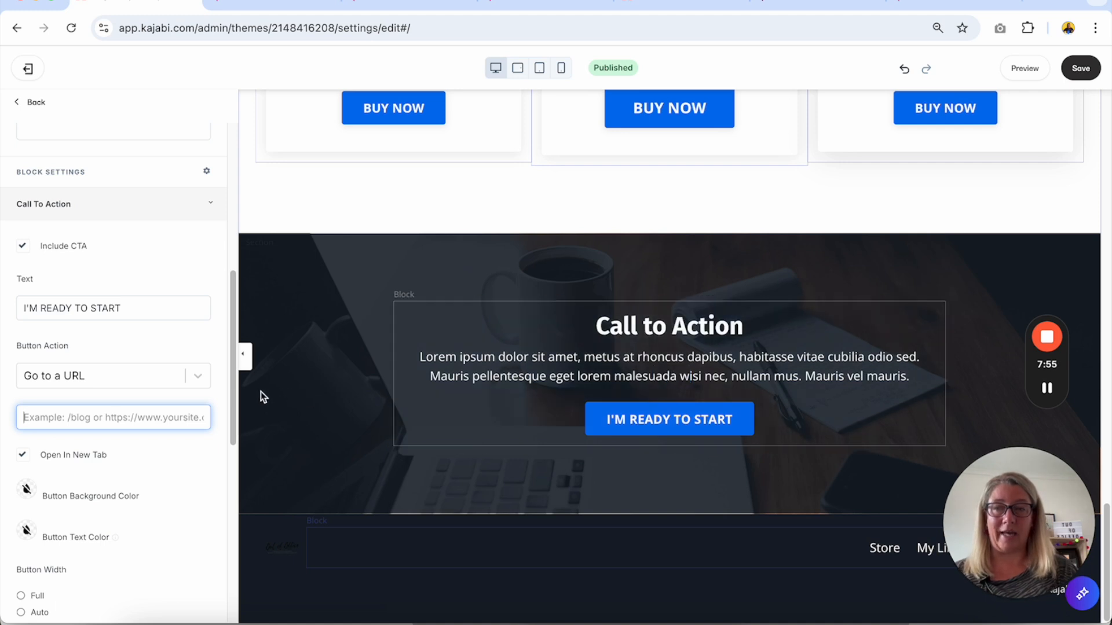
Set the I'M READY TO START button to Open Popup Checkout with TEST OFFER as the offer, and save the page.
click(193, 377)
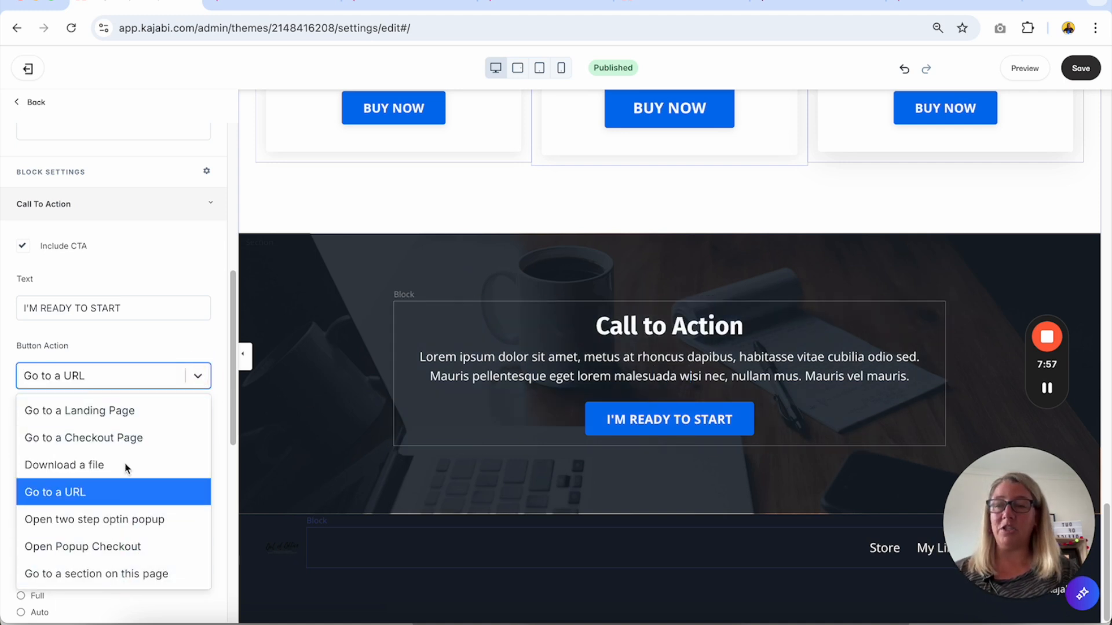
click(115, 547)
click(190, 426)
click(144, 519)
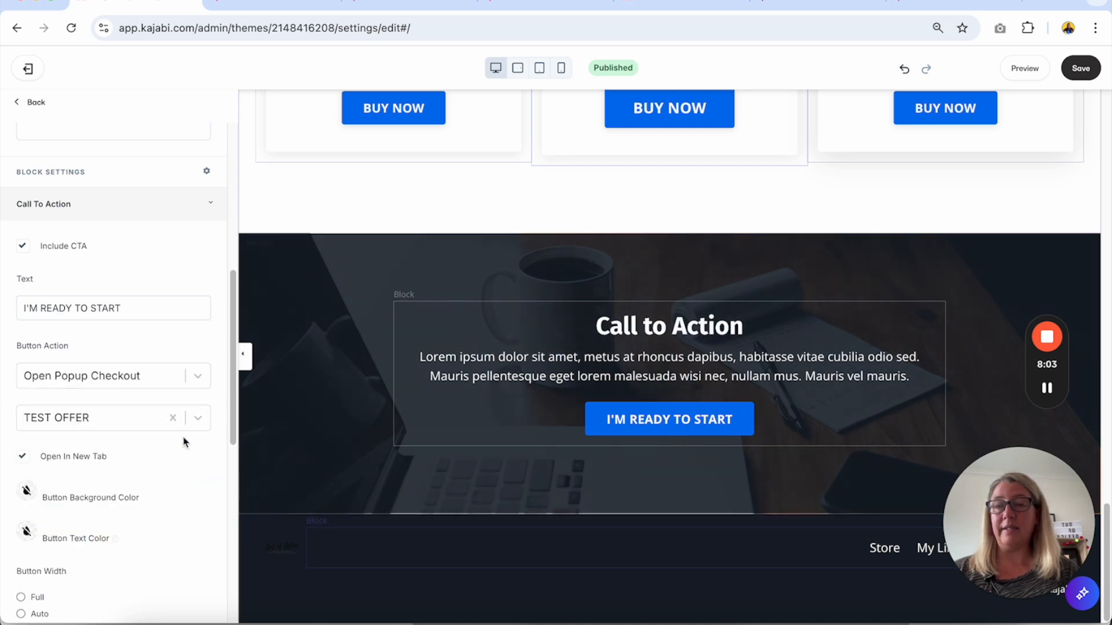
click(1078, 68)
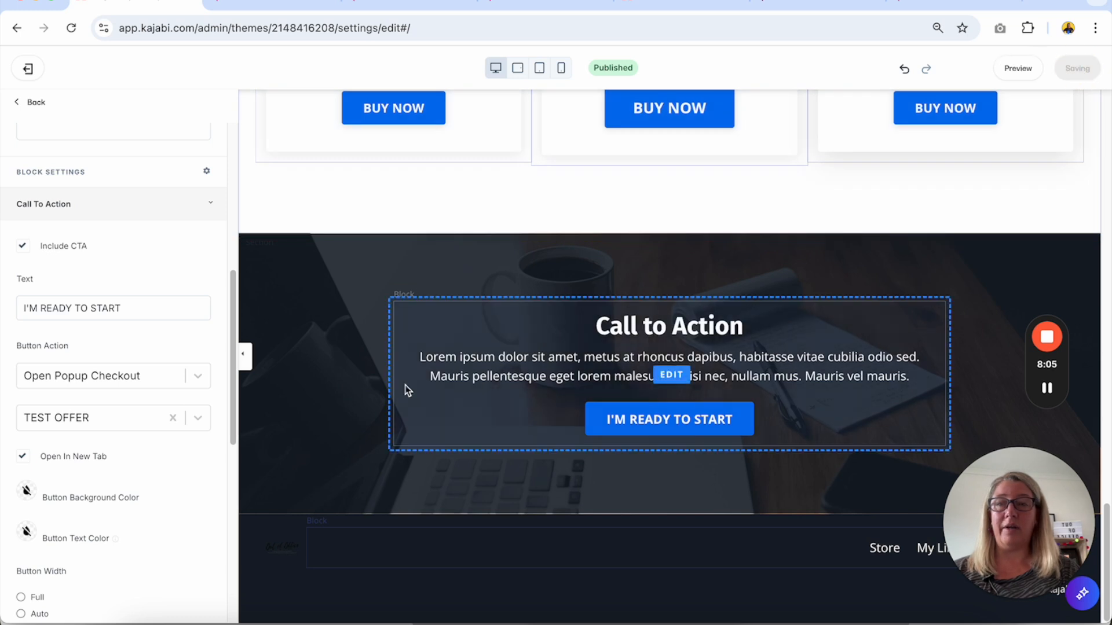
Preview the landing page, open the checkout popup from the I'M READY TO START button, and review its form before closing it.
click(1038, 72)
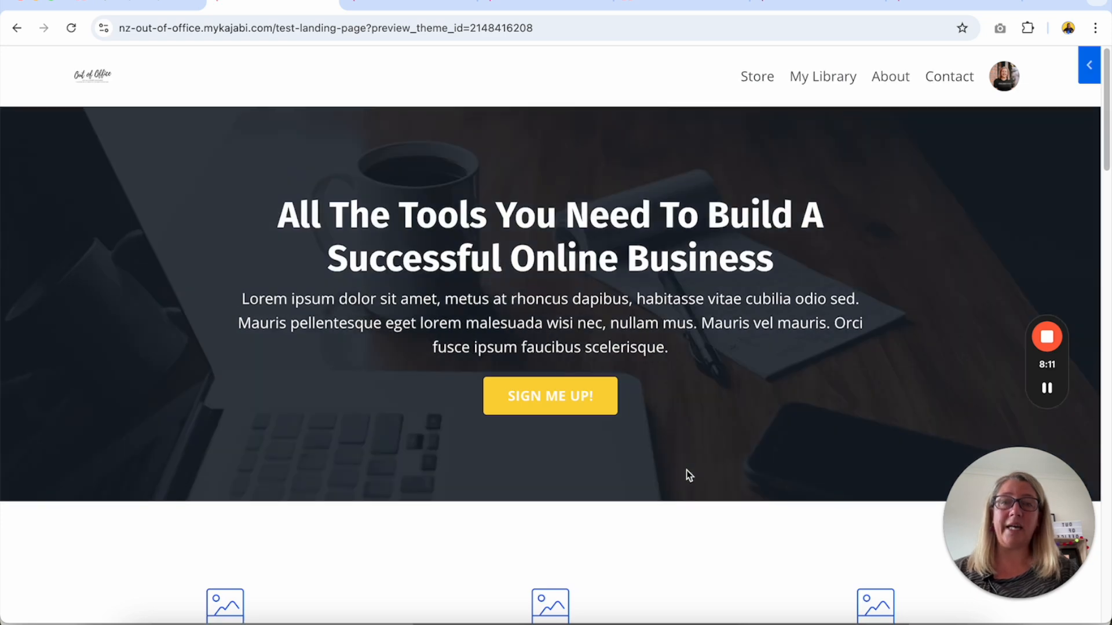
scroll(686, 471, down, 20)
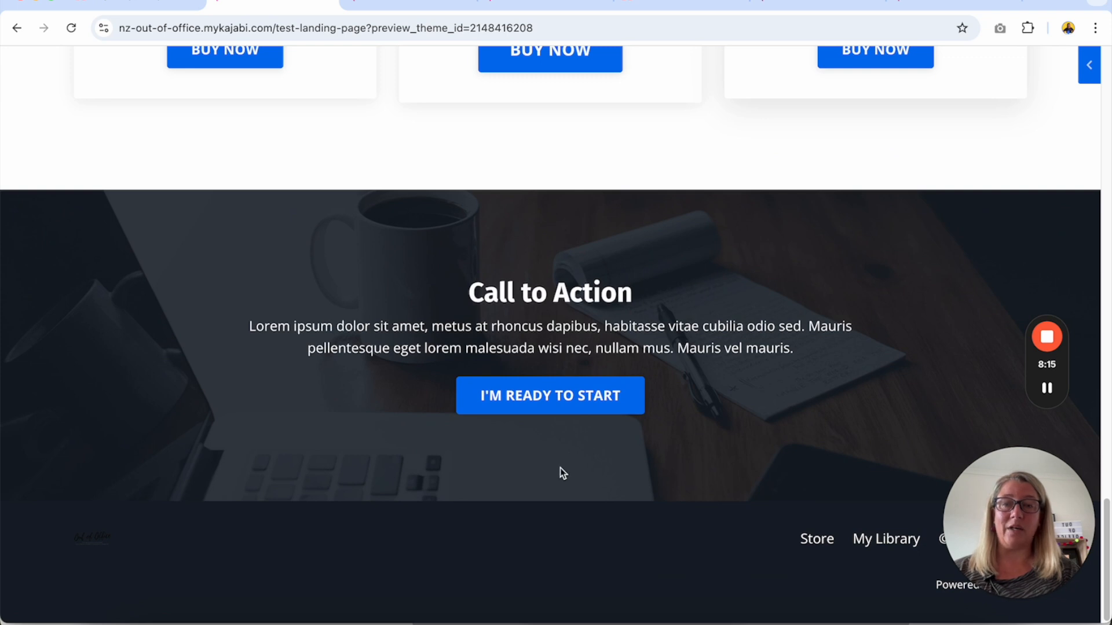
click(565, 402)
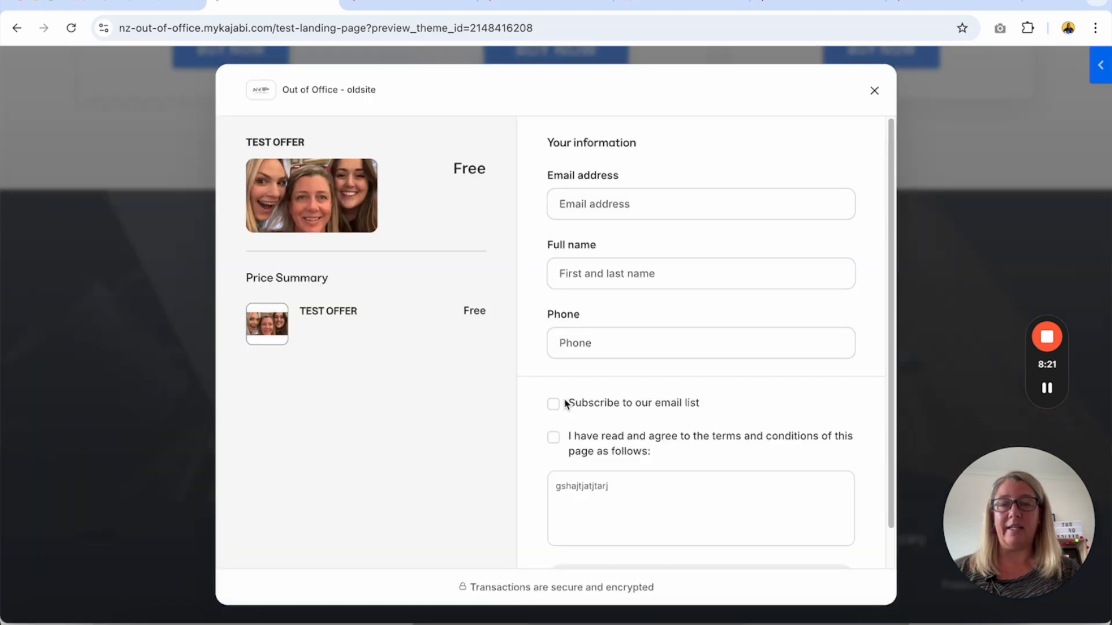
scroll(586, 216, down, 1)
scroll(586, 216, up, 1)
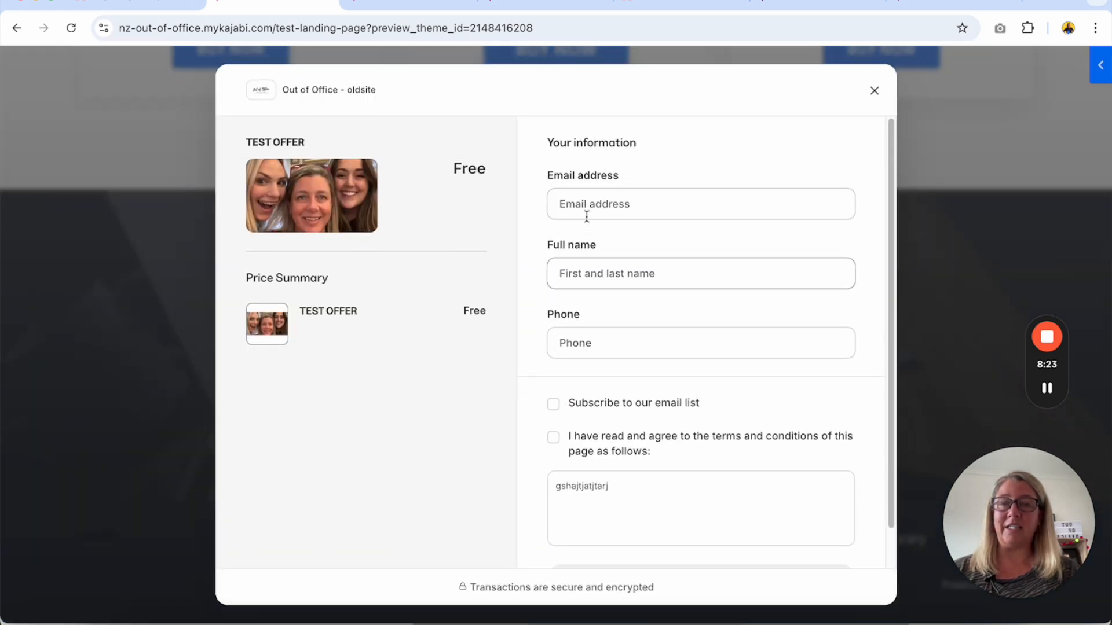
click(875, 94)
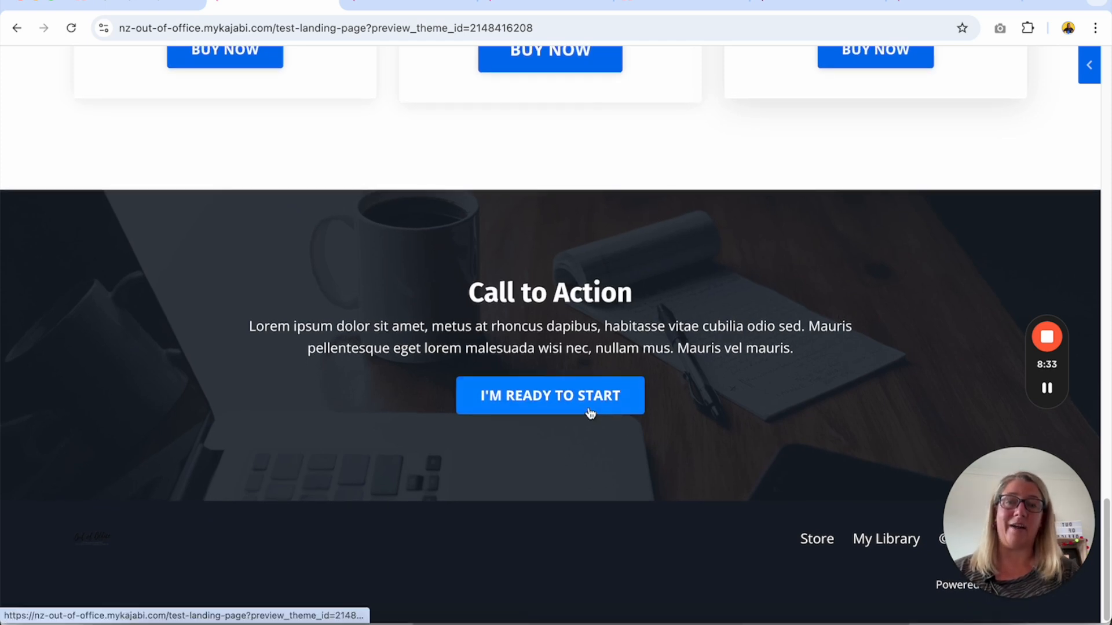
Reopen the checkout popup to check its form down to the buy now button, and return to the button's action options in the editor.
click(575, 400)
scroll(399, 334, down, 1)
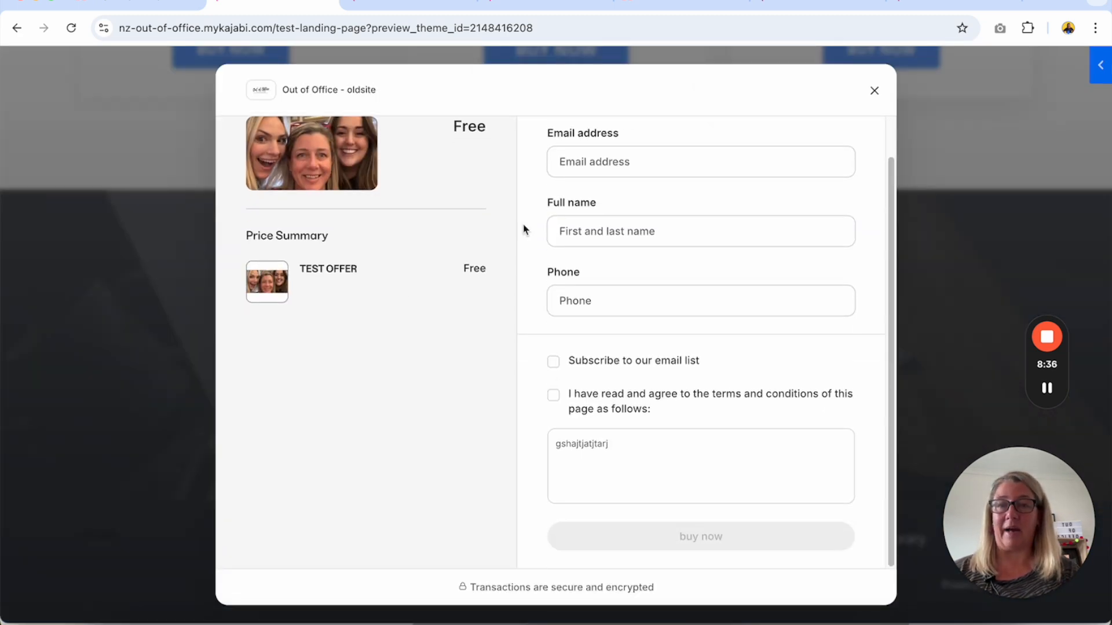
click(874, 90)
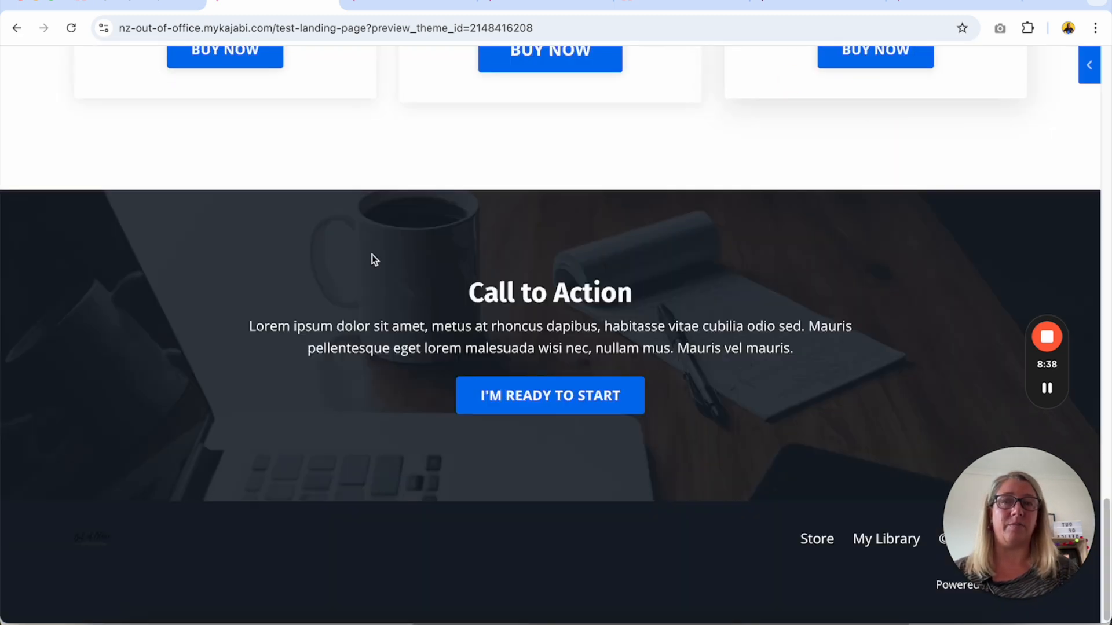
click(137, 5)
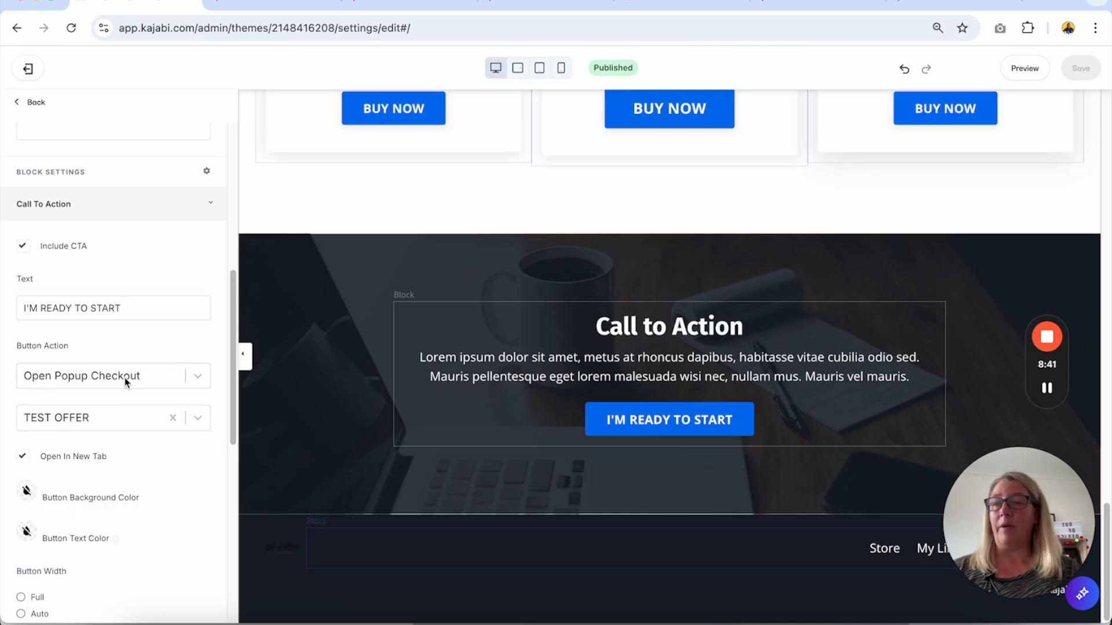
click(196, 378)
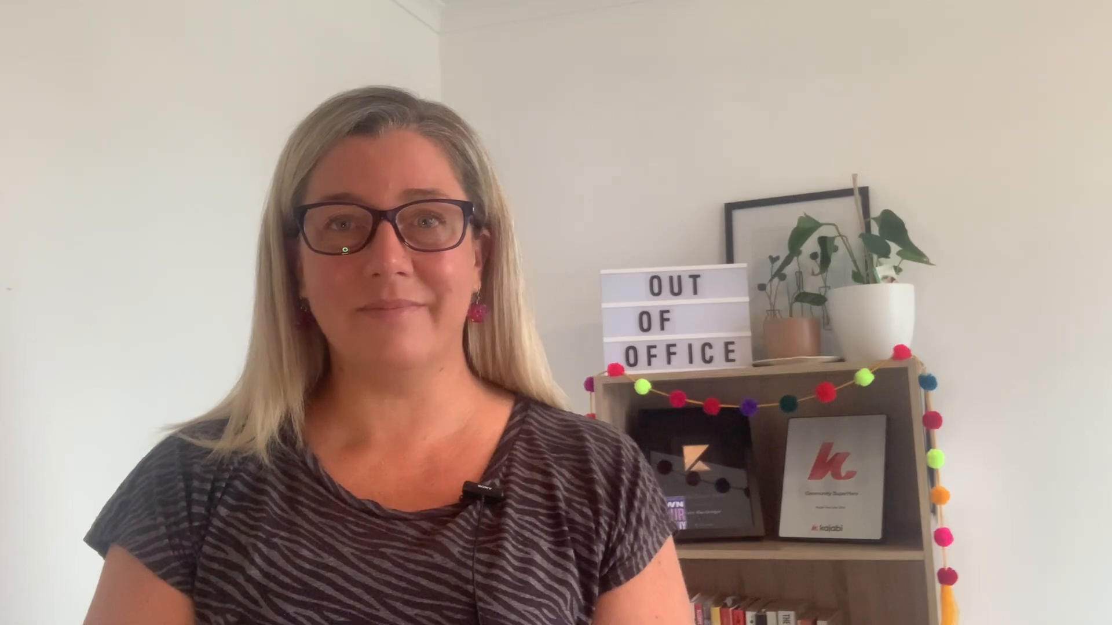